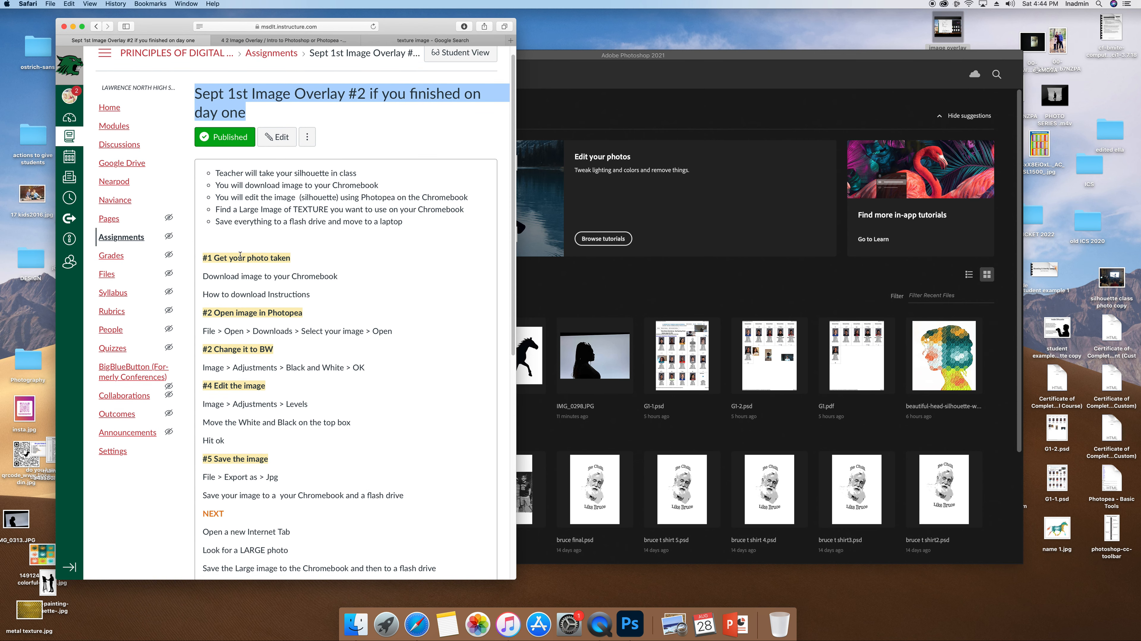
Review the Image Overlay #2 assignment instructions, from taking the silhouette photo through the black-and-white and Levels edits
left_click_drag(217, 174, 388, 174)
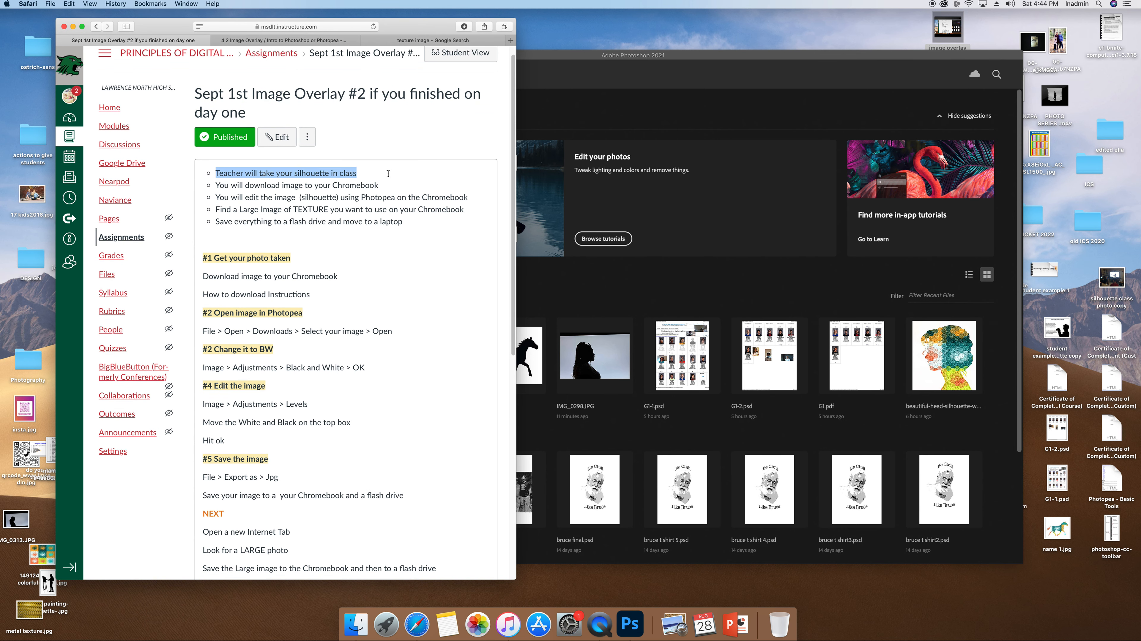
left_click(229, 186)
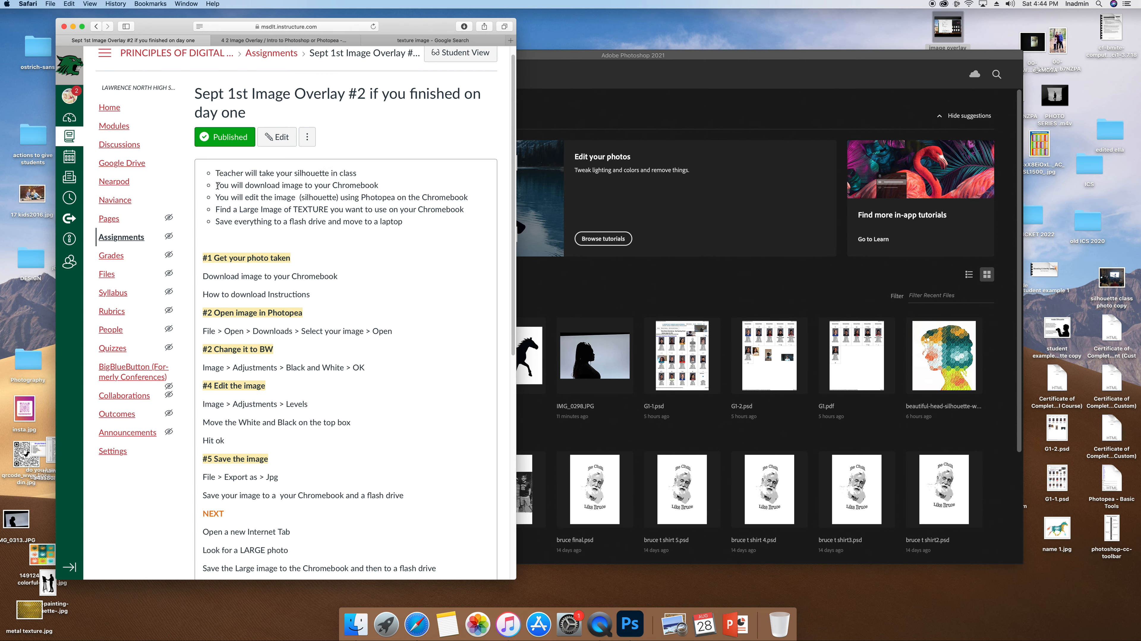
left_click_drag(216, 185, 379, 186)
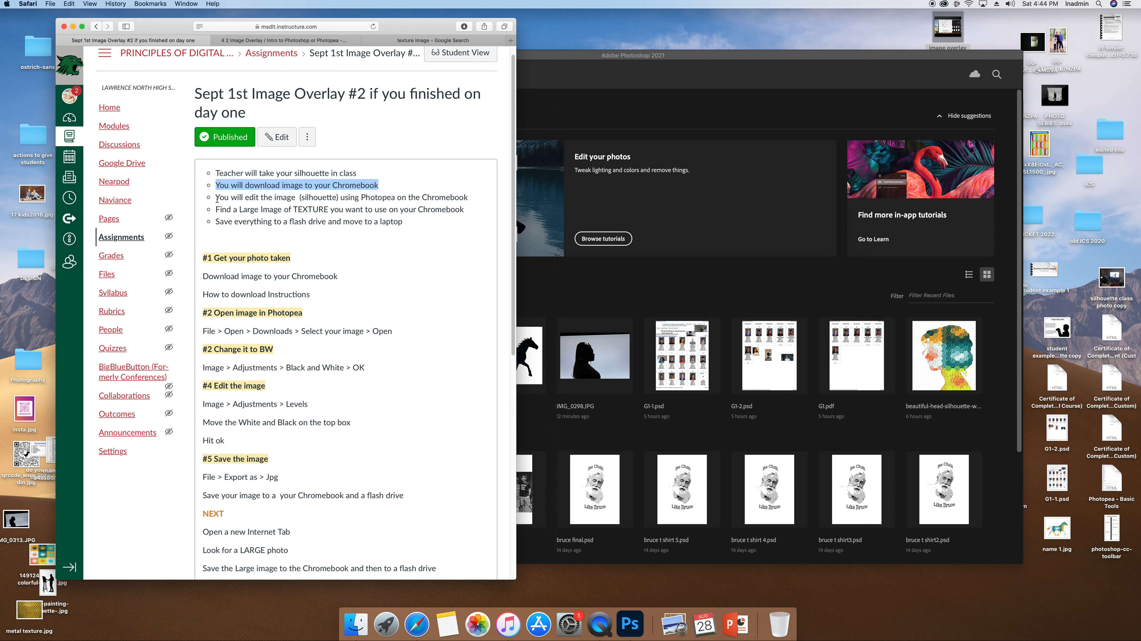
left_click_drag(216, 199, 302, 199)
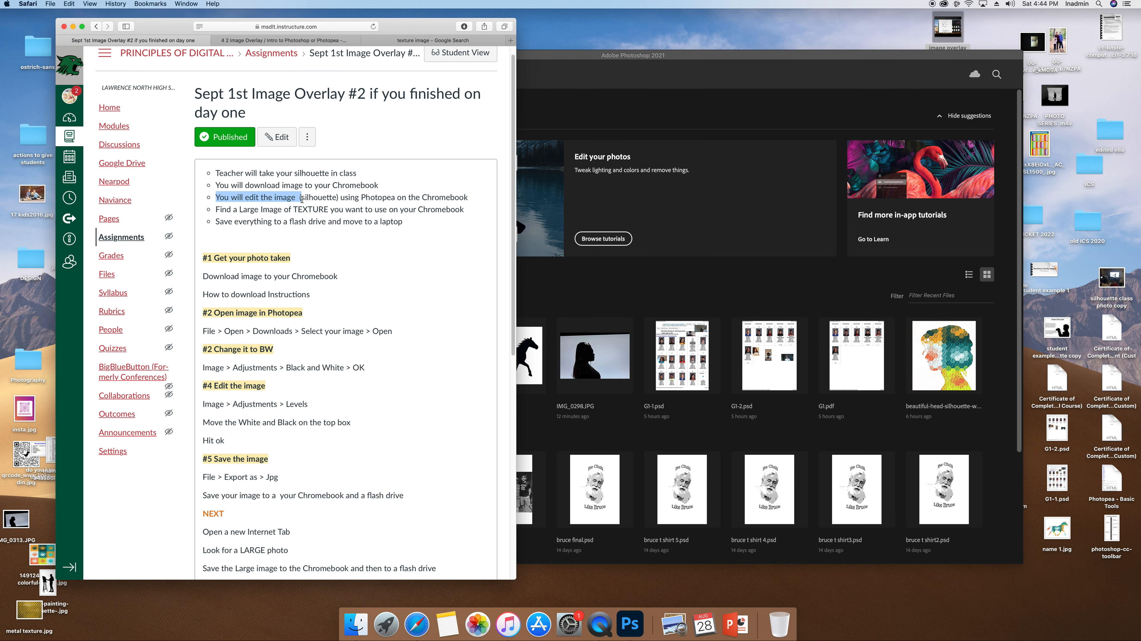
scroll(254, 329, "down", 1)
left_click_drag(203, 342, 274, 343)
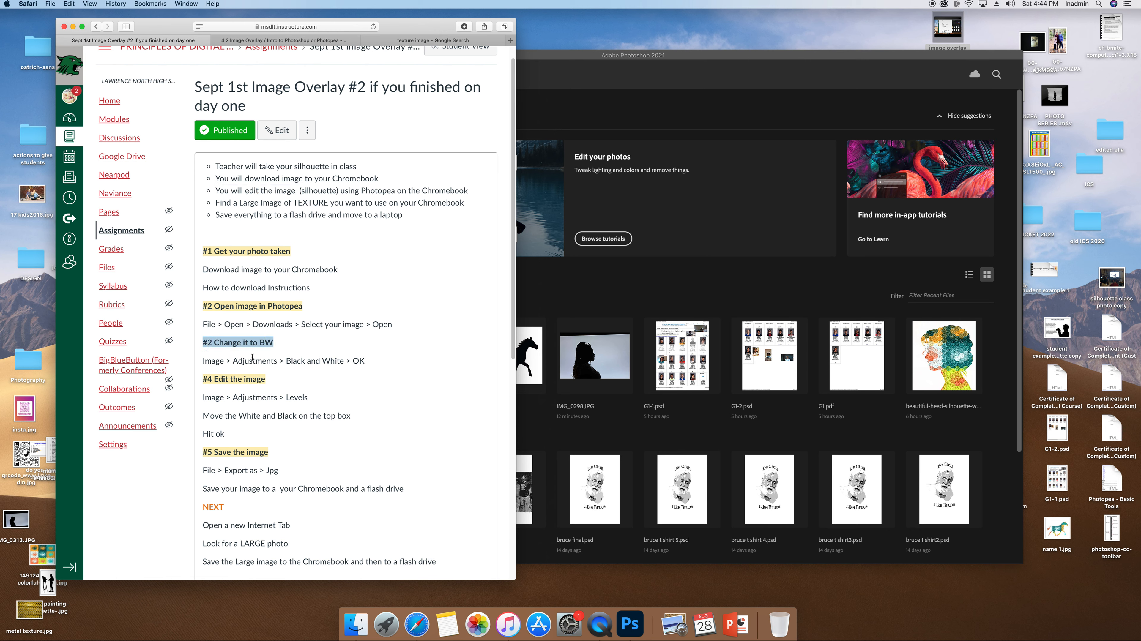
left_click_drag(203, 362, 381, 365)
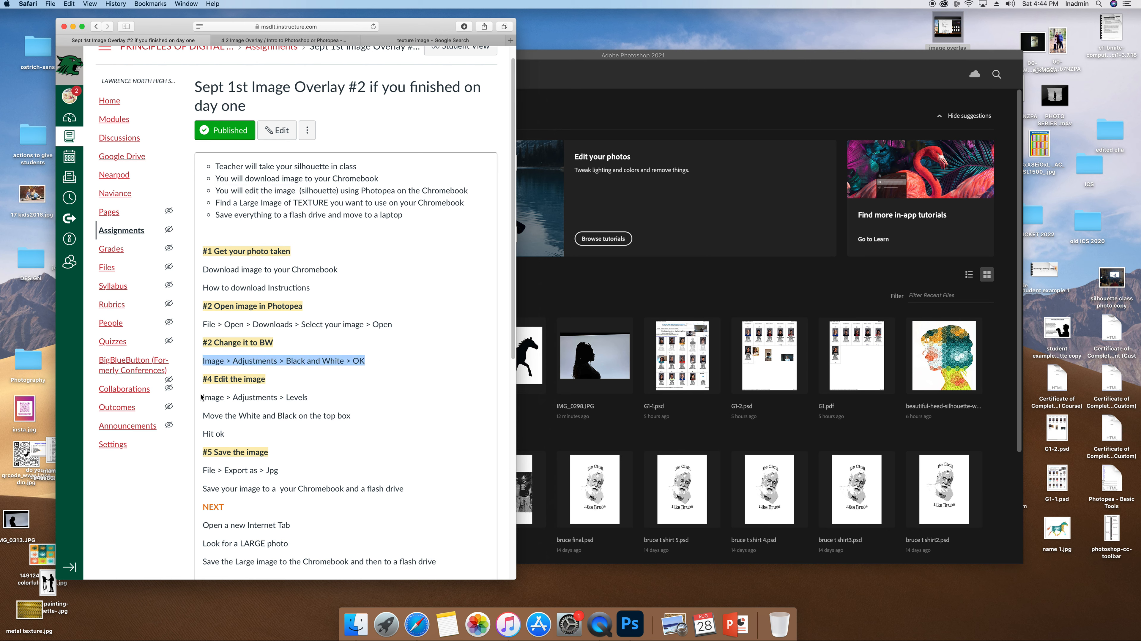
left_click_drag(203, 399, 322, 395)
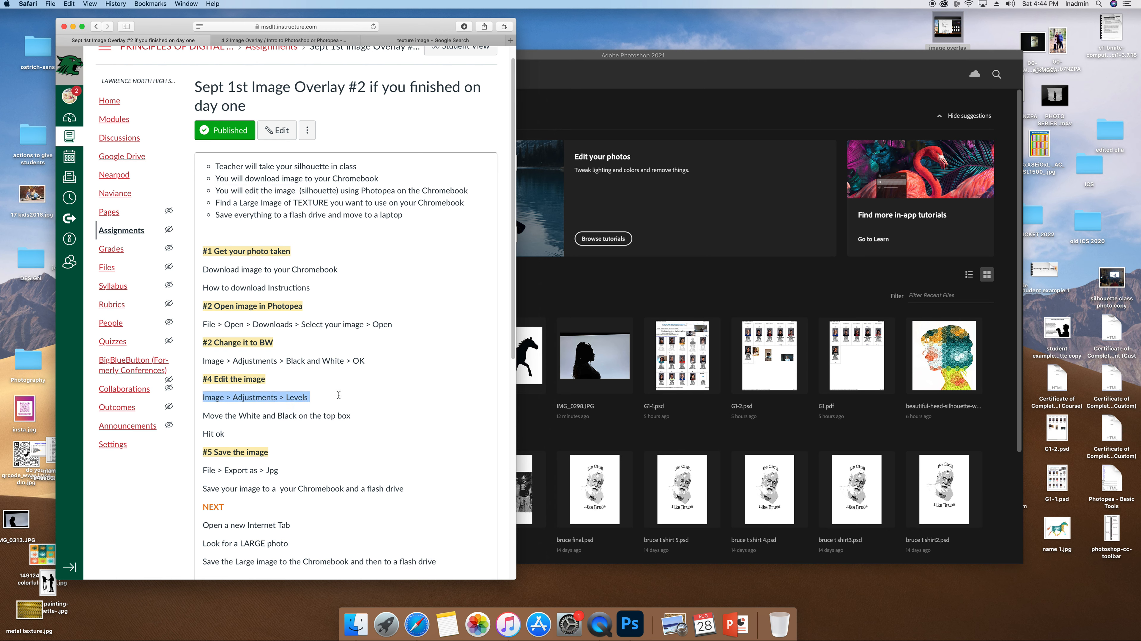
left_click(350, 396)
Switch to Photoshop and open the photo IMG_0298.JPG from the Desktop
left_click_drag(145, 26, 142, 35)
left_click_drag(566, 55, 500, 35)
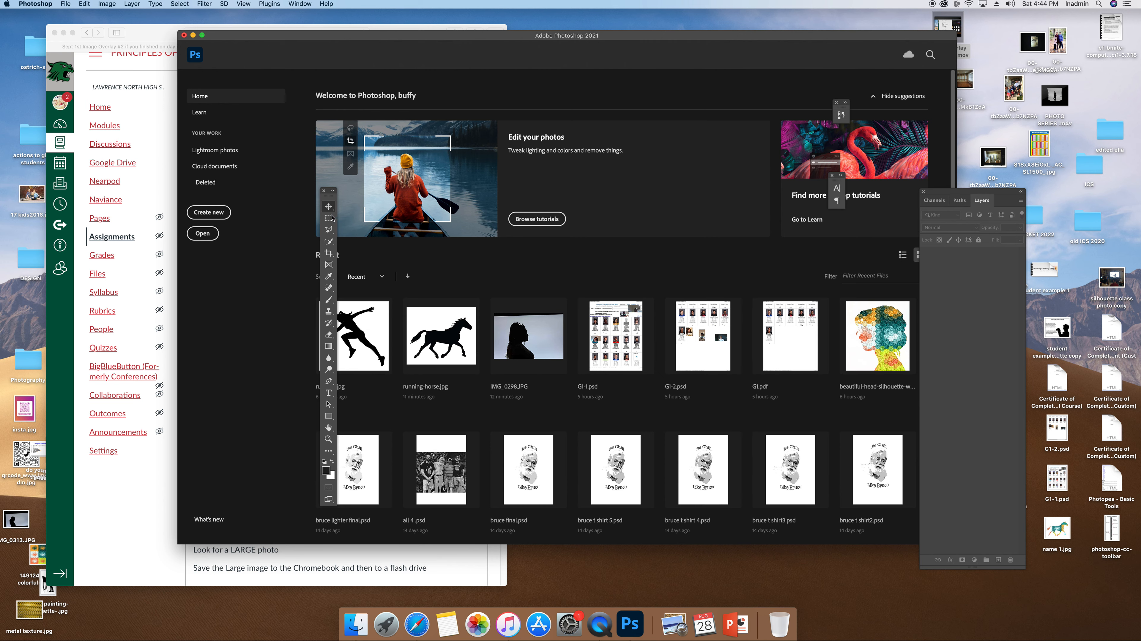
left_click(205, 236)
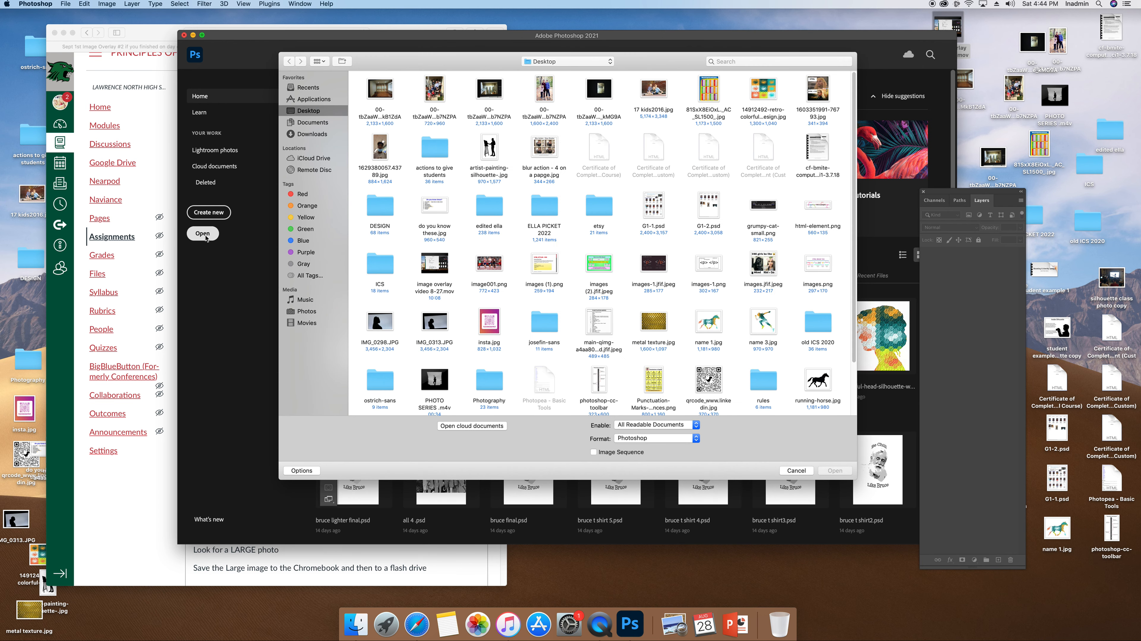
left_click(384, 327)
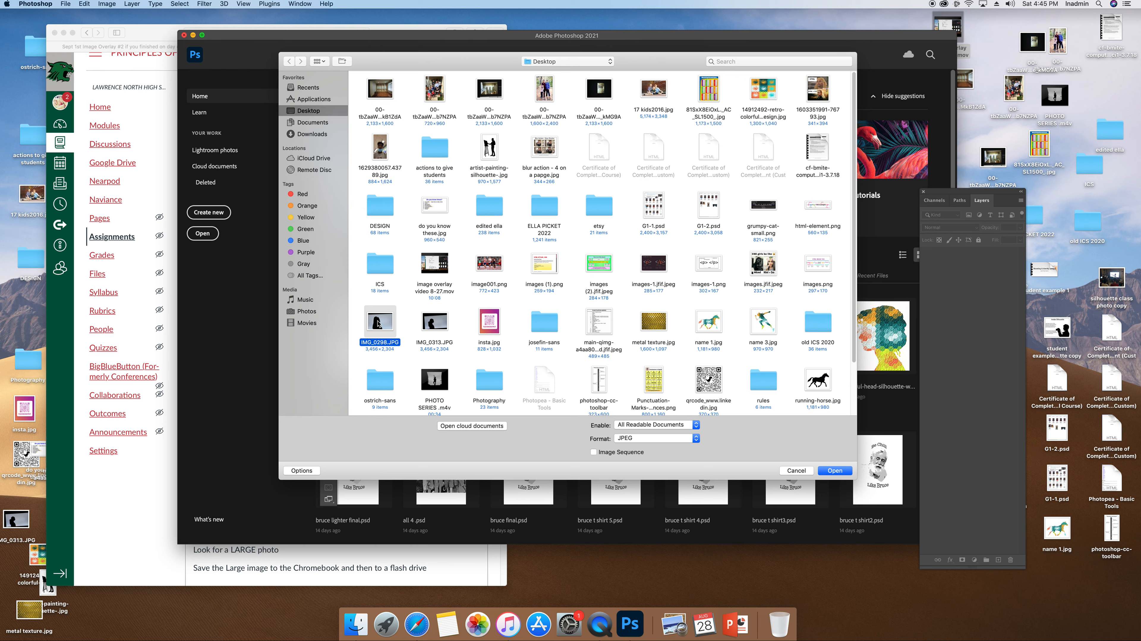
left_click(824, 473)
Crop the photo to about 2127 × 2017 px around the silhouette, cutting off the dark strip above and the excess background at the sides
left_click_drag(327, 199, 220, 152)
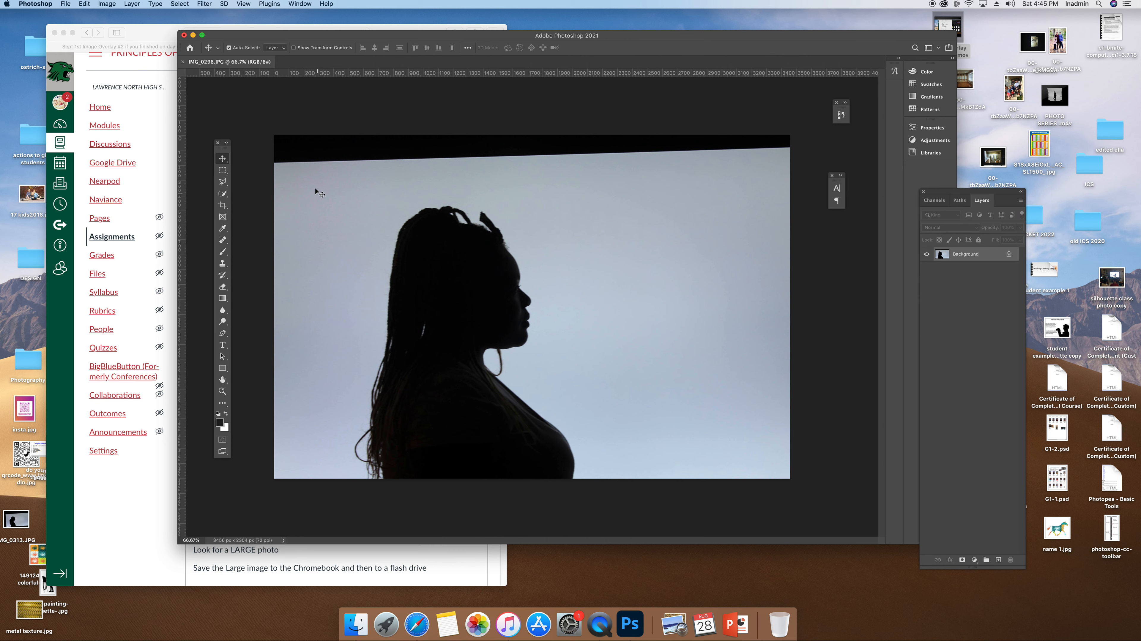
left_click(223, 207)
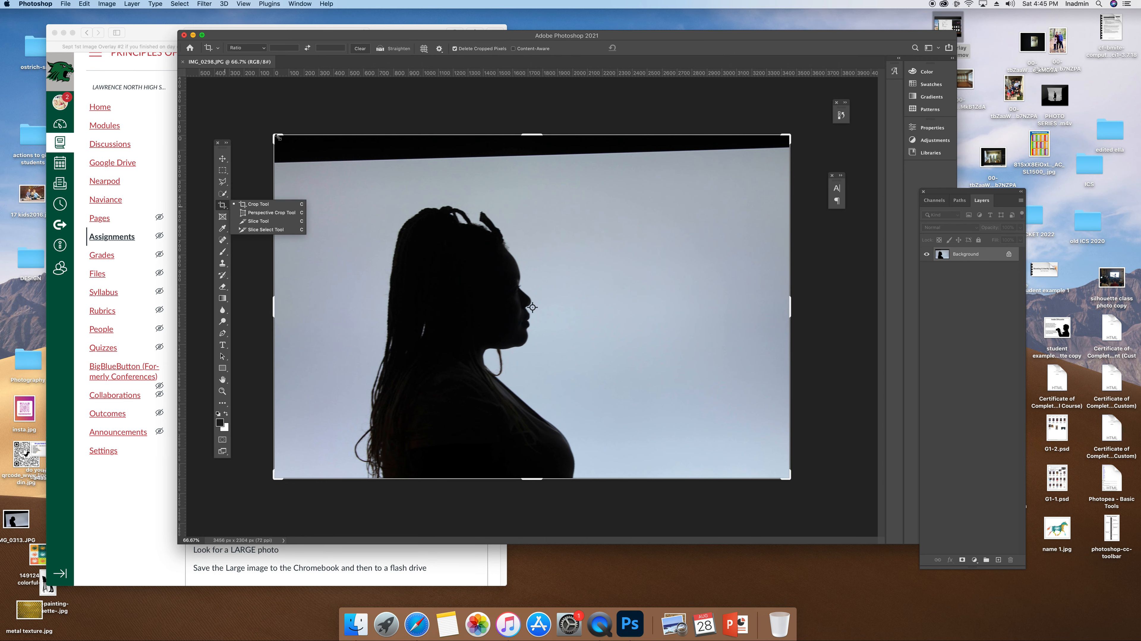
left_click_drag(279, 137, 320, 183)
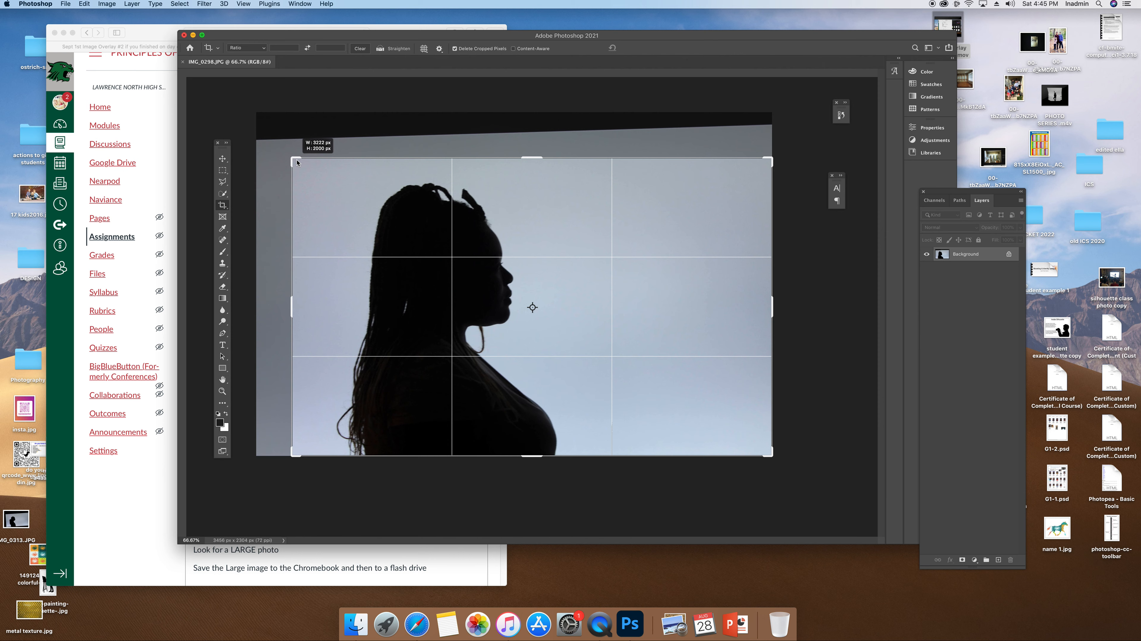
left_click_drag(767, 158, 614, 157)
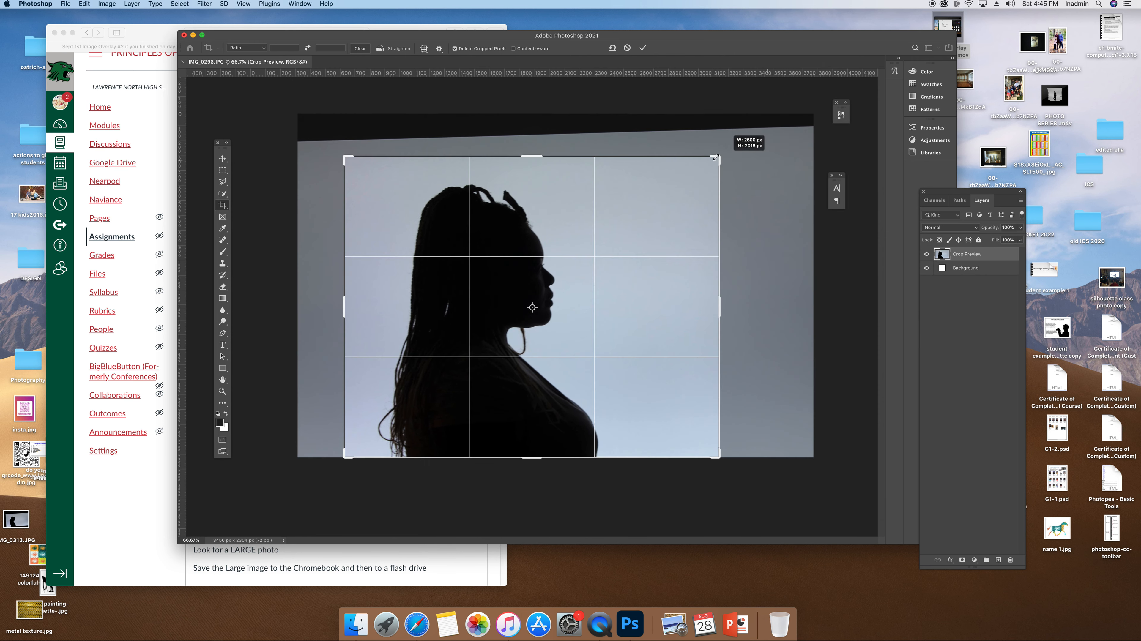
mouse_move(550, 256)
left_mouse_down()
mouse_move(602, 229)
mouse_move(556, 269)
mouse_move(559, 235)
mouse_move(543, 236)
left_mouse_up()
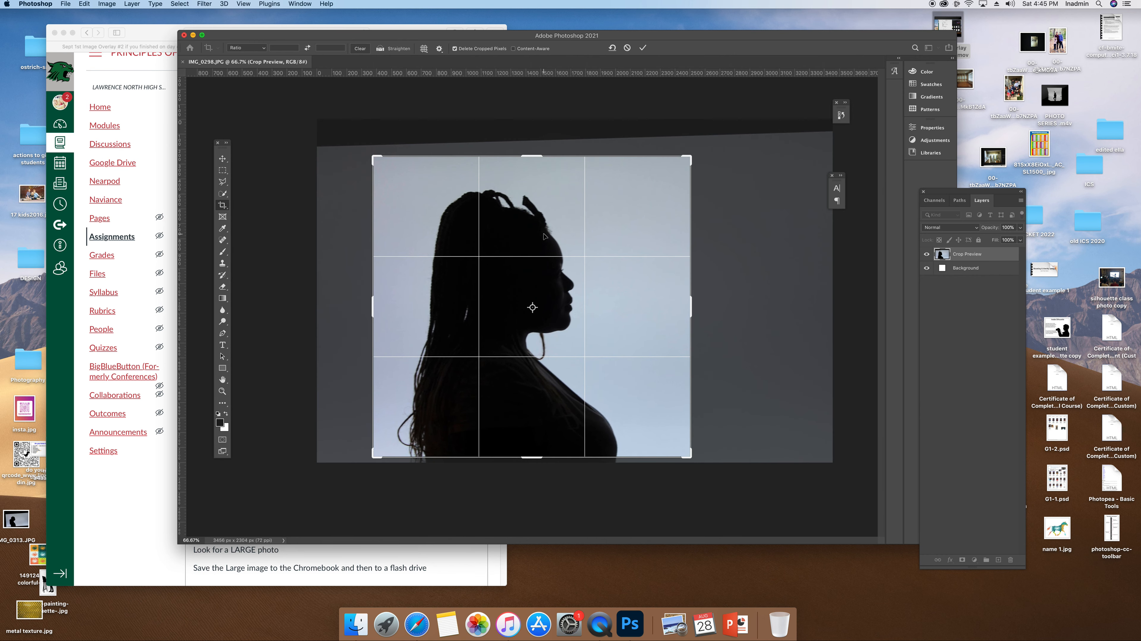
key("Return")
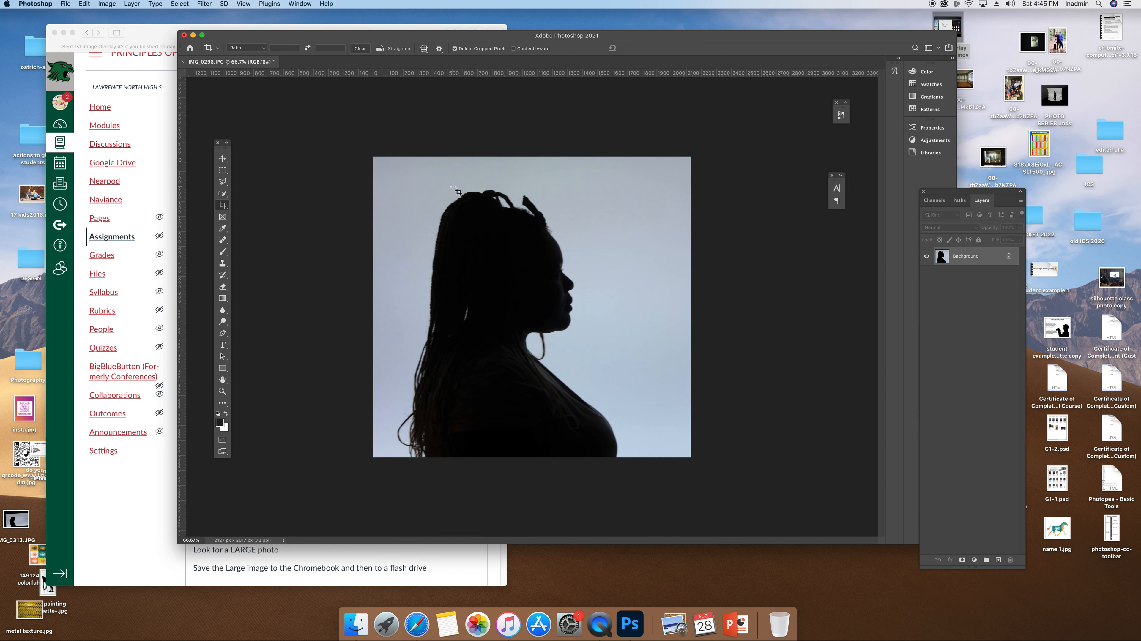
Rearrange the Photoshop window and its tools so the assignment instructions can be read beside the image
left_click_drag(283, 39, 421, 43)
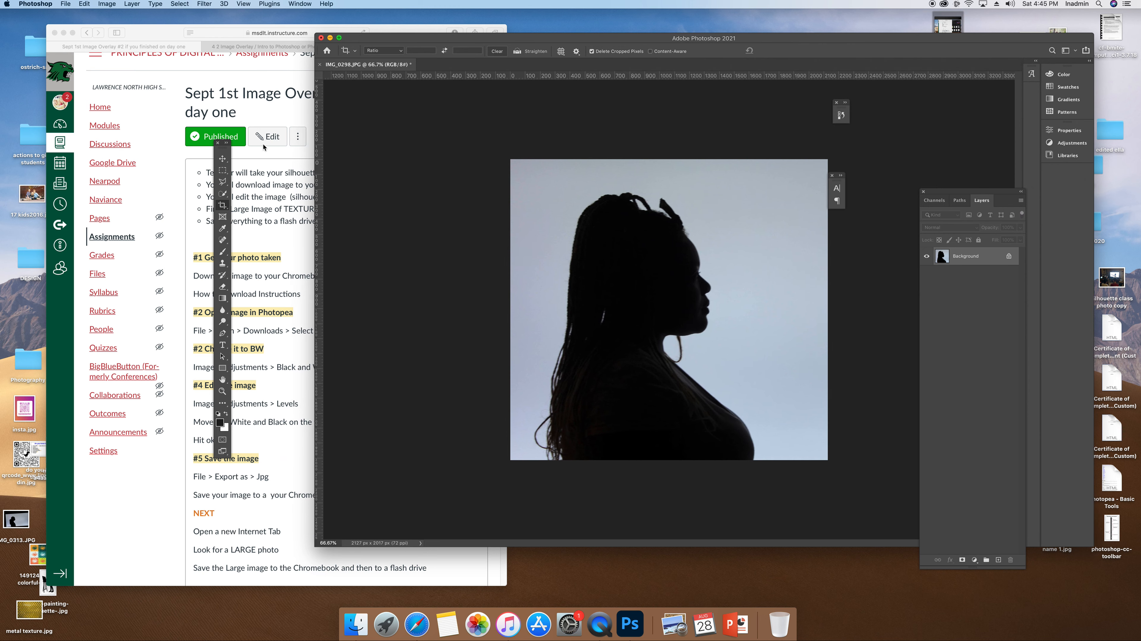
left_click_drag(228, 150, 142, 158)
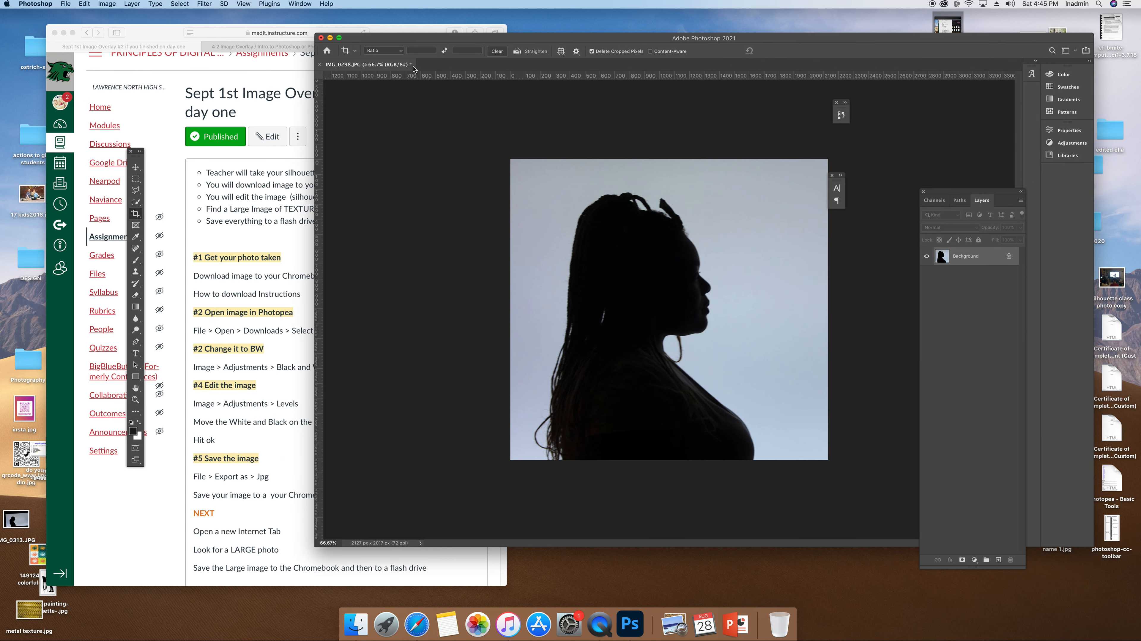
left_click_drag(408, 42, 455, 51)
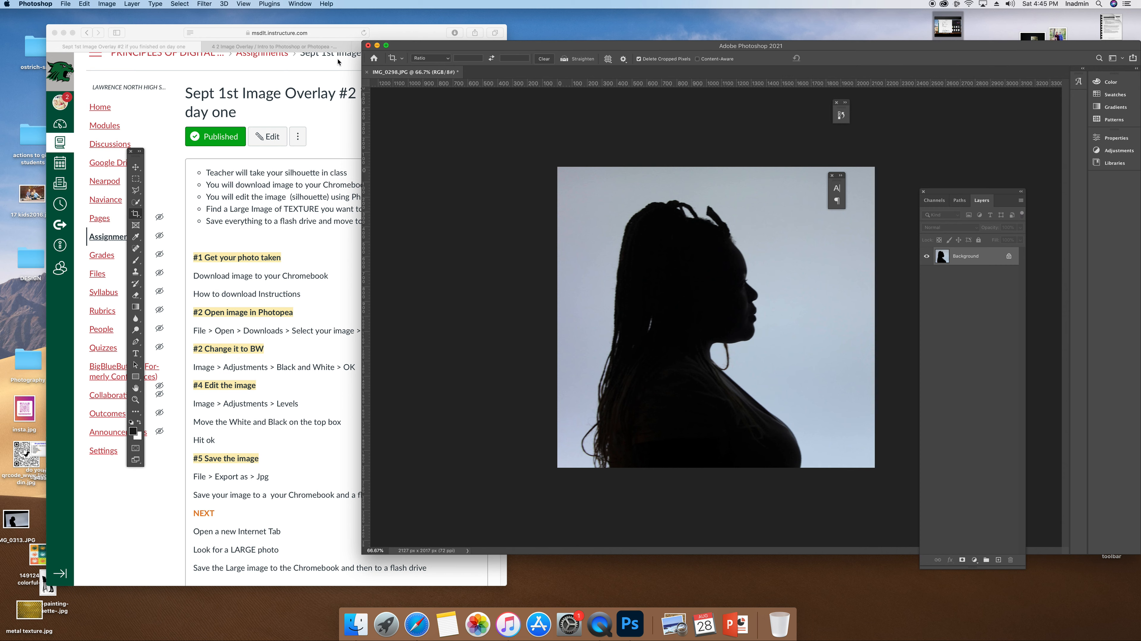
Convert the cropped photo to grayscale with the Black & White adjustment, using the Default preset
left_click(66, 5)
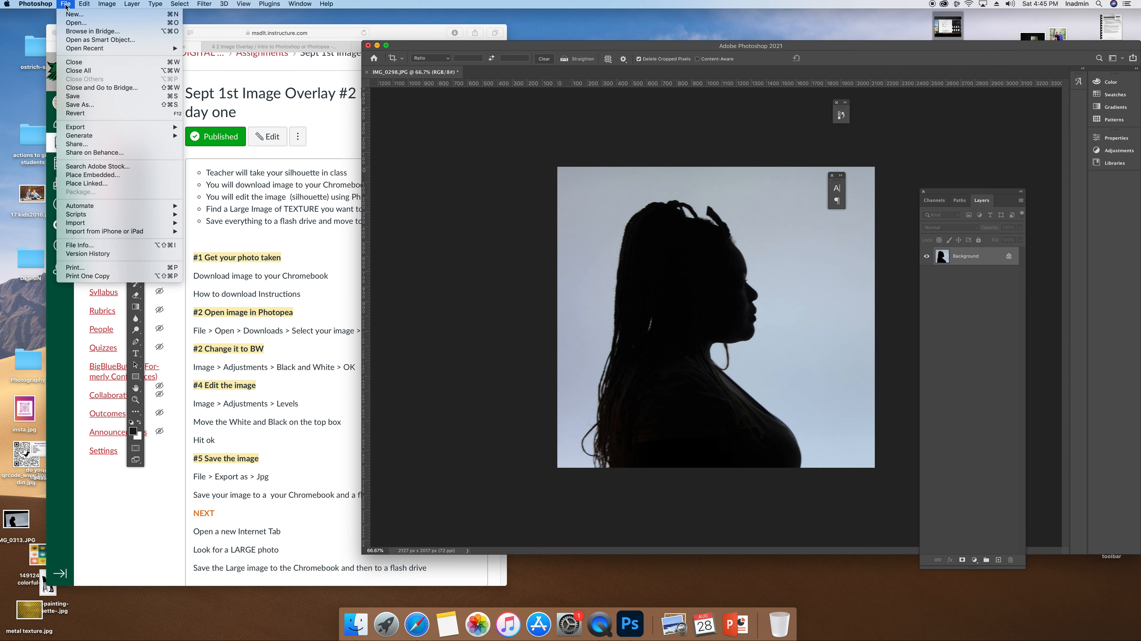
left_click(107, 4)
left_click(108, 5)
mouse_move(117, 30)
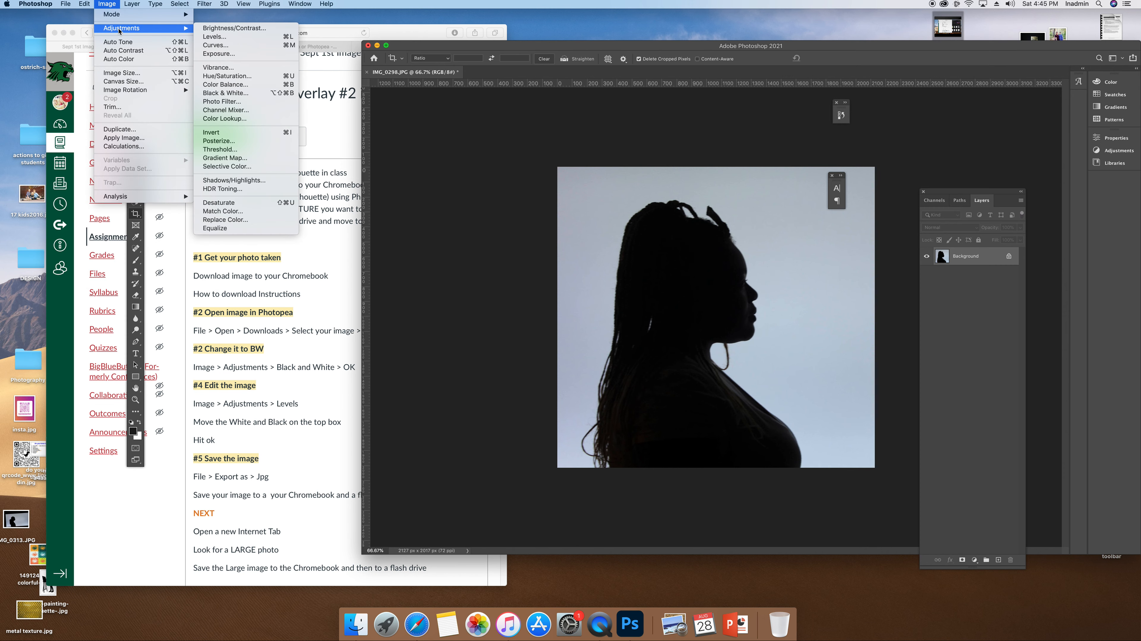
left_click(257, 97)
left_click_drag(641, 127, 429, 163)
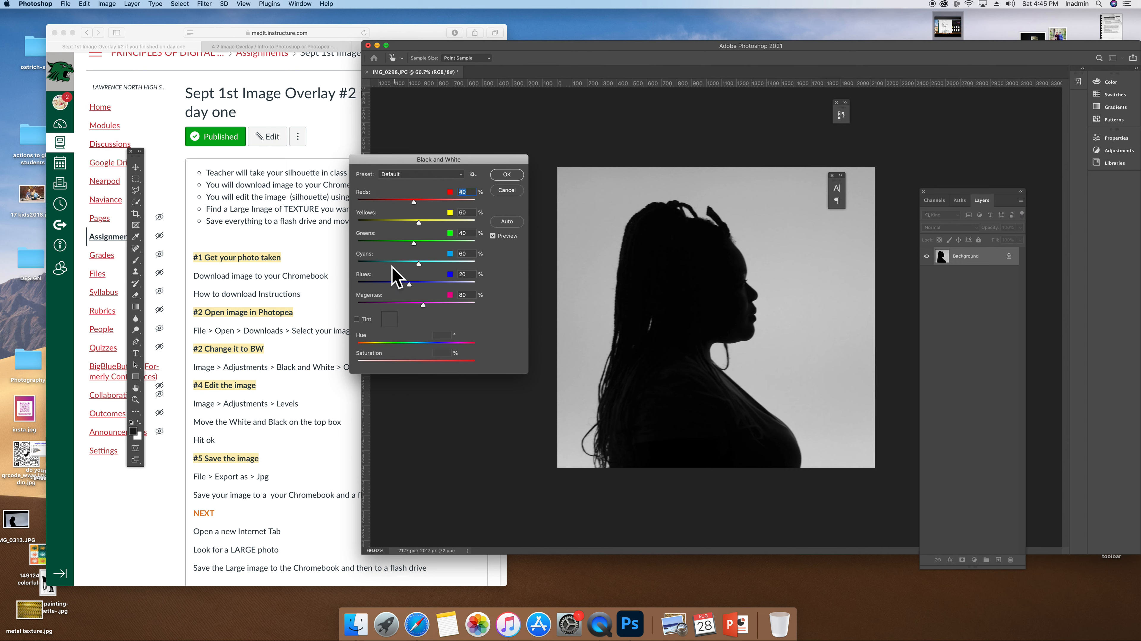
left_click(506, 175)
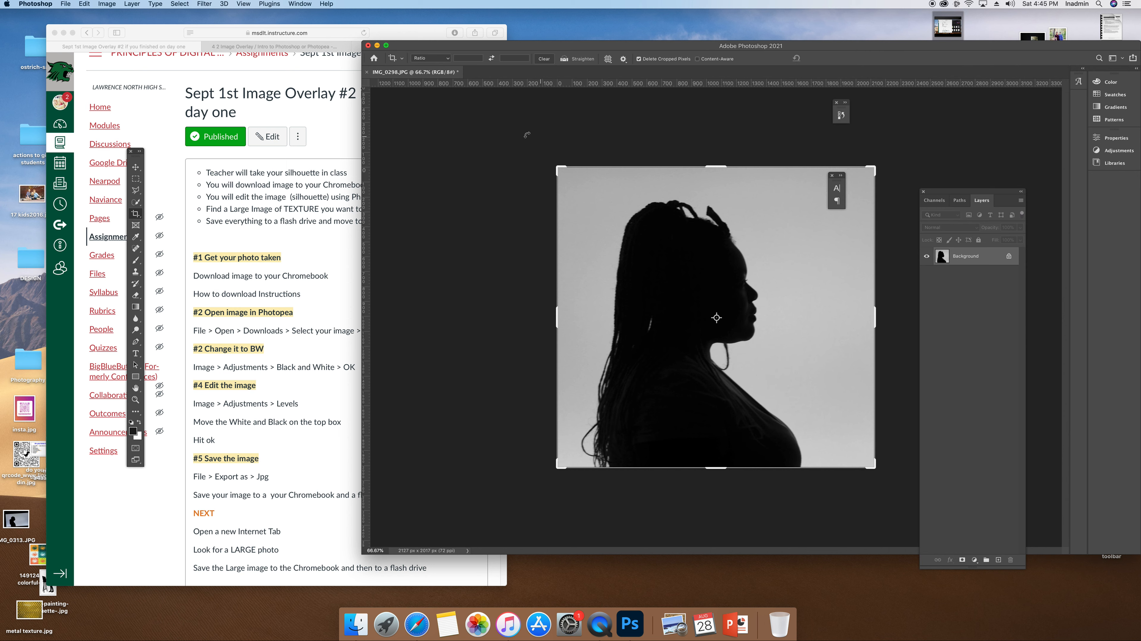
Open the Levels adjustment for the photo and arrange the workspace so the dialog sits clear of the silhouette
left_click_drag(135, 160, 446, 146)
left_click(448, 153)
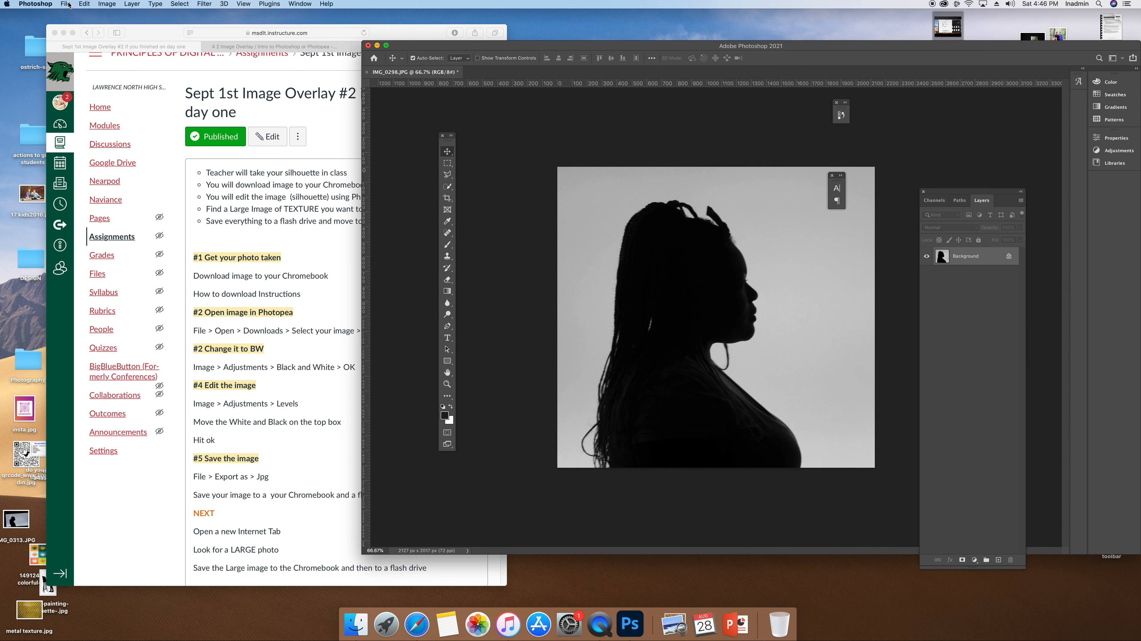
left_click(107, 3)
mouse_move(120, 28)
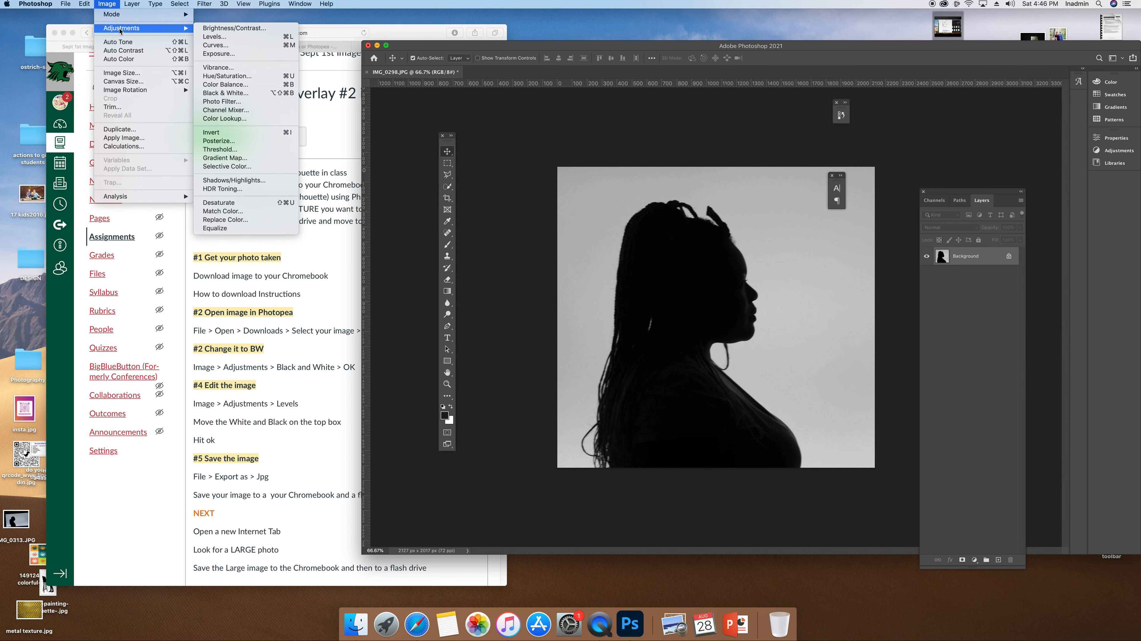
left_click(235, 40)
left_click_drag(495, 51, 343, 49)
left_click_drag(698, 107, 515, 192)
left_click_drag(447, 148, 267, 152)
left_click_drag(476, 192, 772, 195)
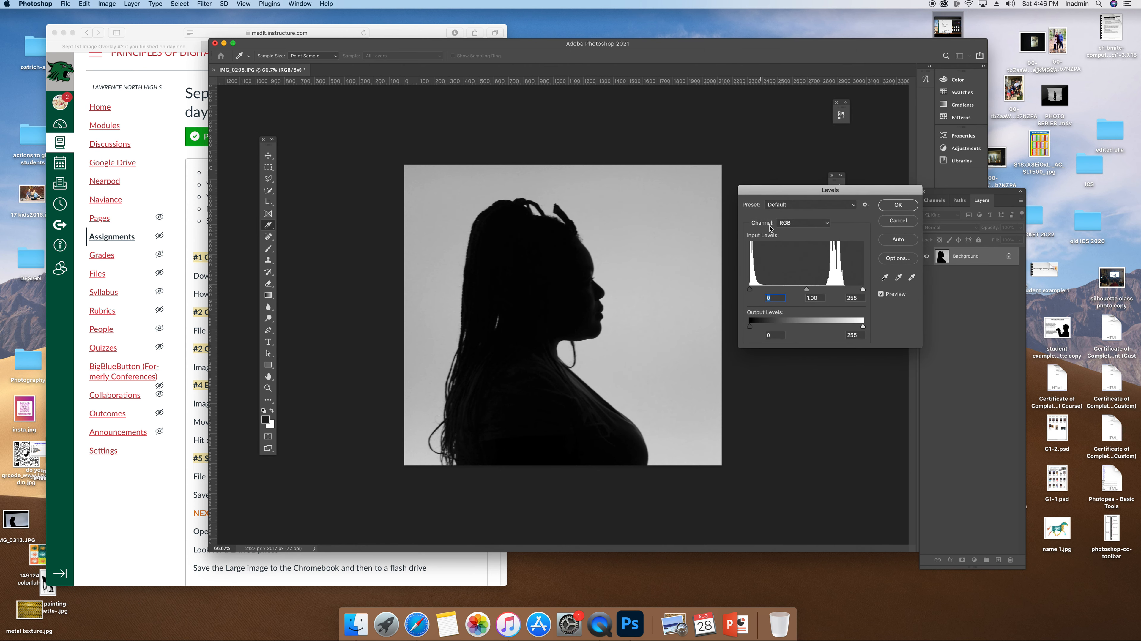
Turn the photo into a solid black silhouette on white by applying input levels of 99, 2.37 and 108
left_click_drag(750, 290, 796, 291)
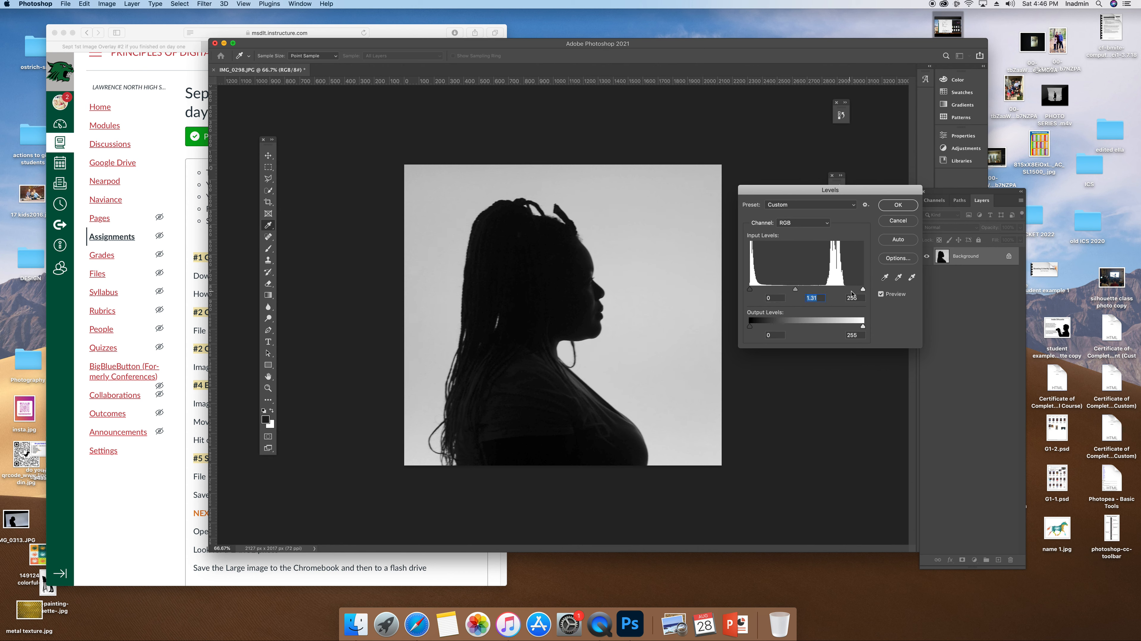
mouse_move(862, 290)
left_mouse_down()
mouse_move(846, 292)
mouse_move(862, 291)
left_mouse_up()
left_click_drag(862, 290, 816, 290)
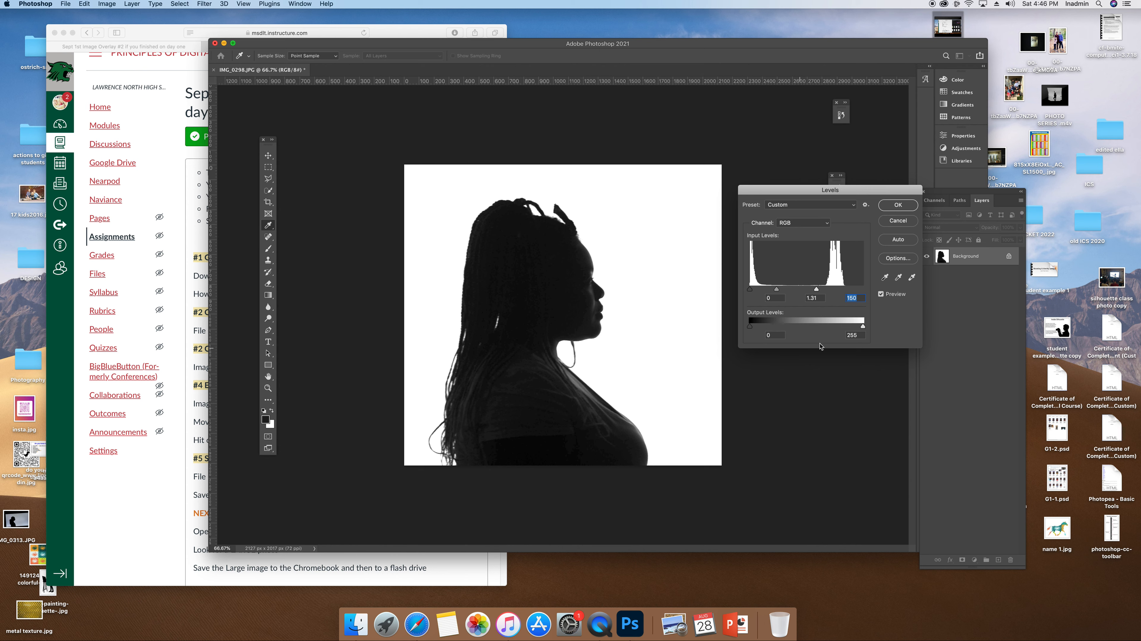
left_click_drag(751, 290, 808, 291)
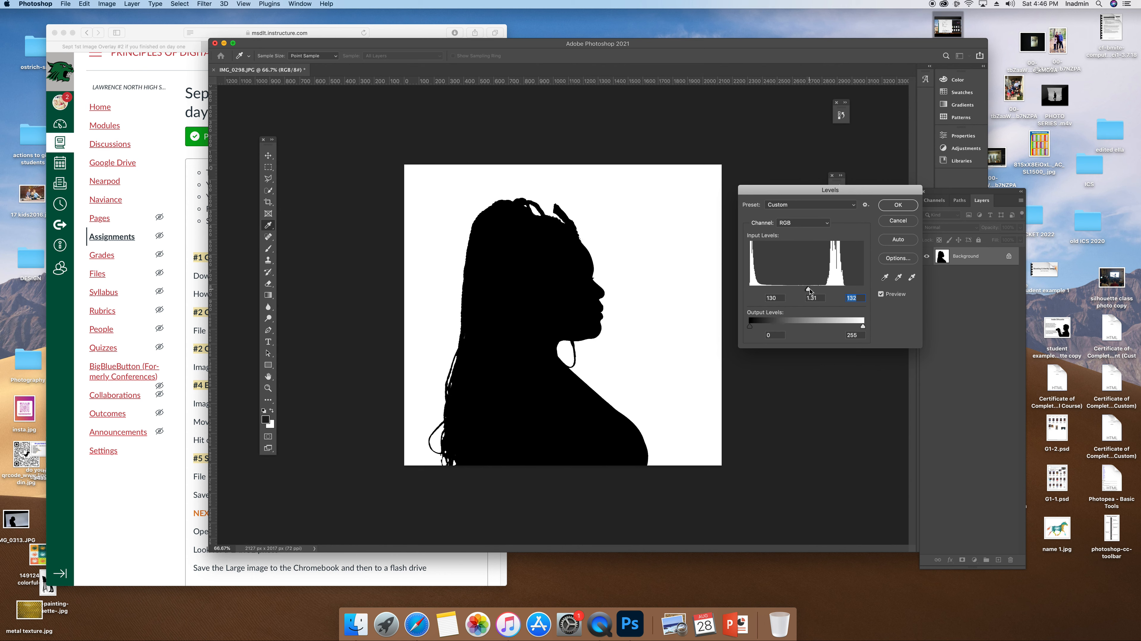
left_click_drag(809, 290, 798, 292)
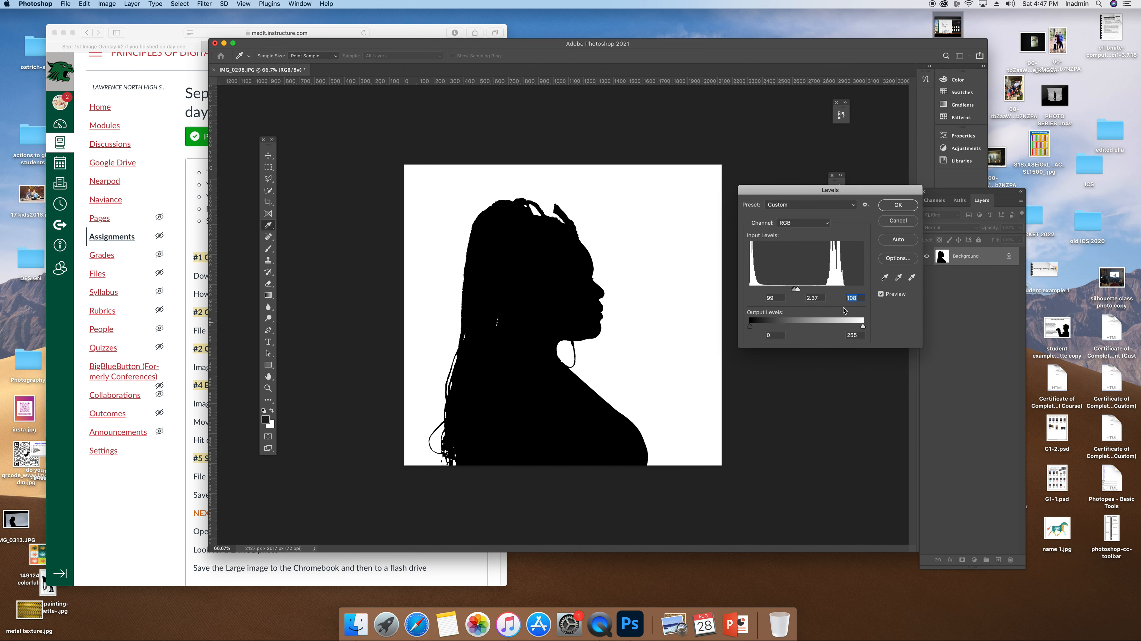
left_click(899, 209)
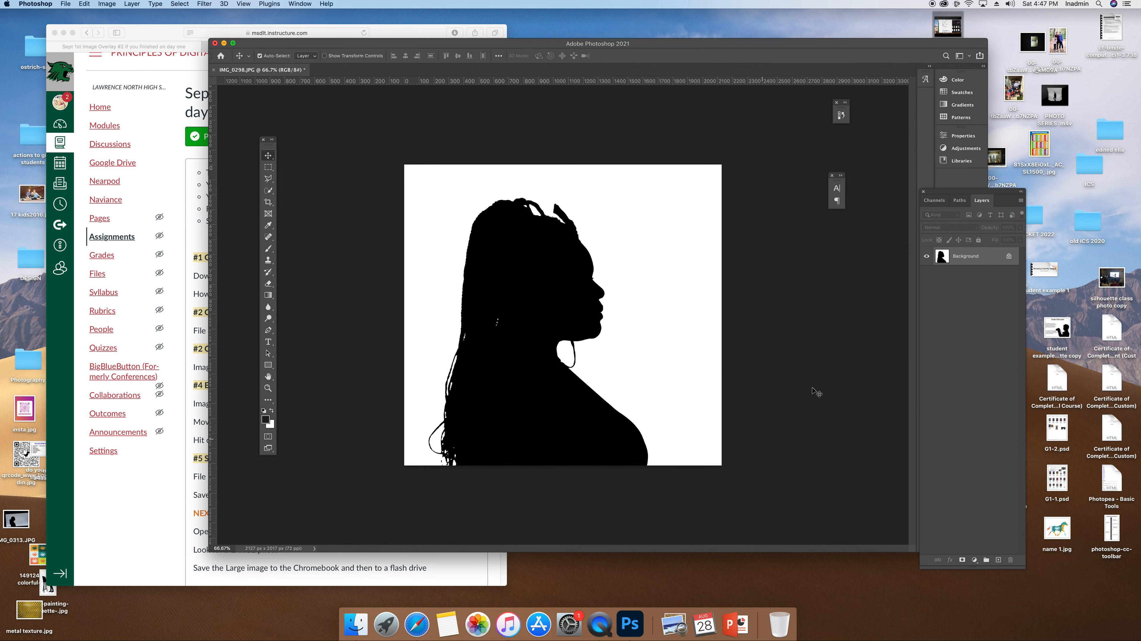
Save the black silhouette image on the computer as a JPEG named my silh on the Desktop
left_click_drag(313, 55, 405, 61)
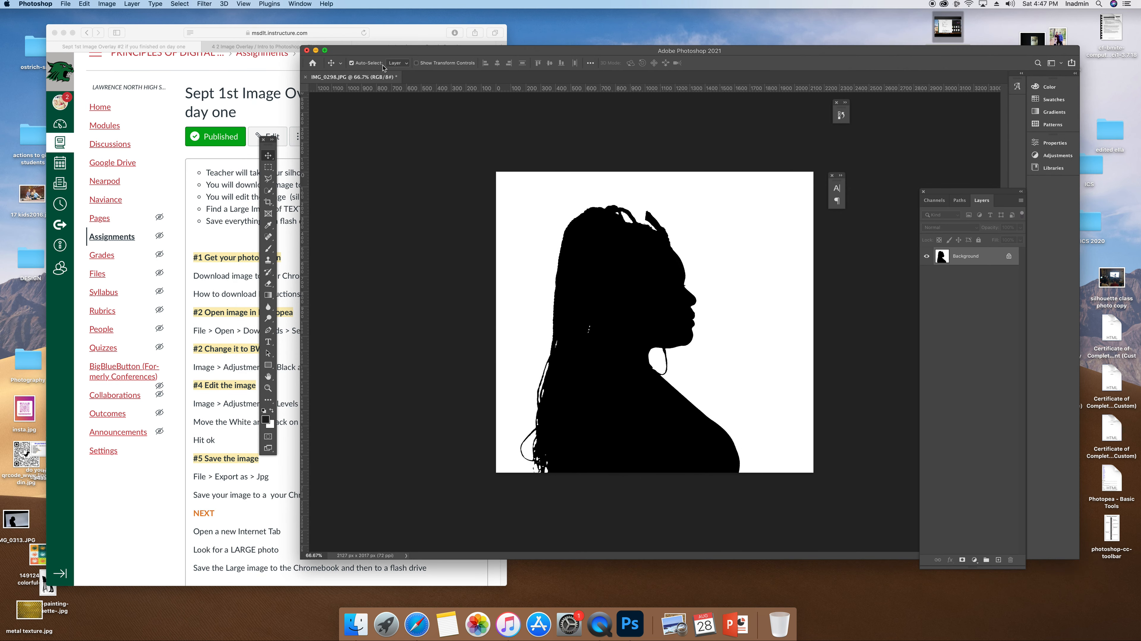
left_click(72, 5)
left_click(89, 106)
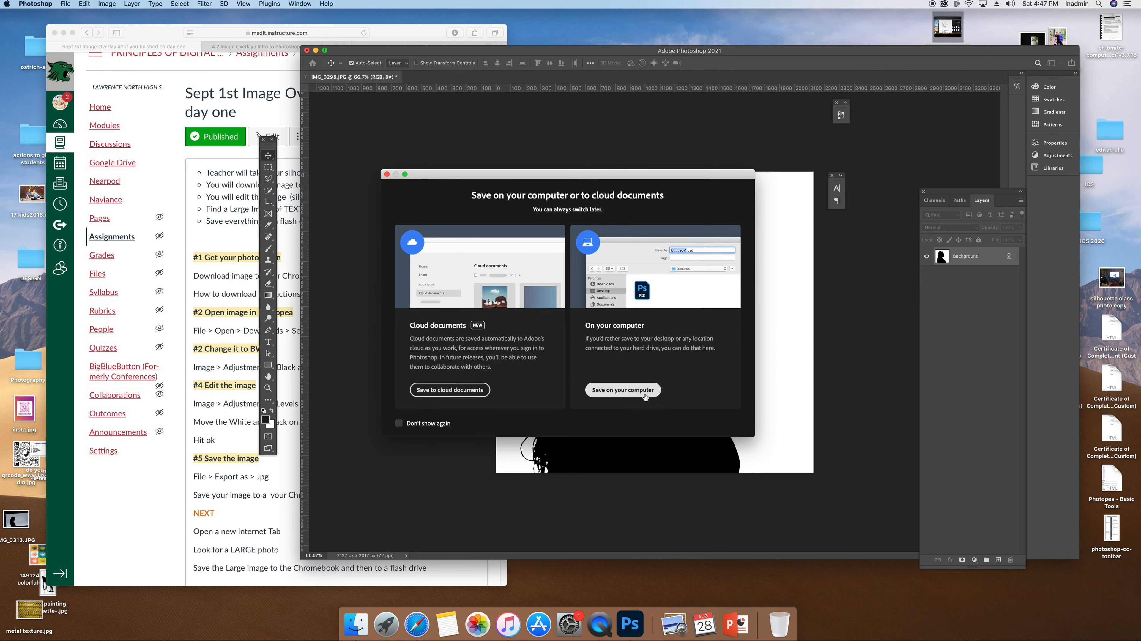
left_click(641, 391)
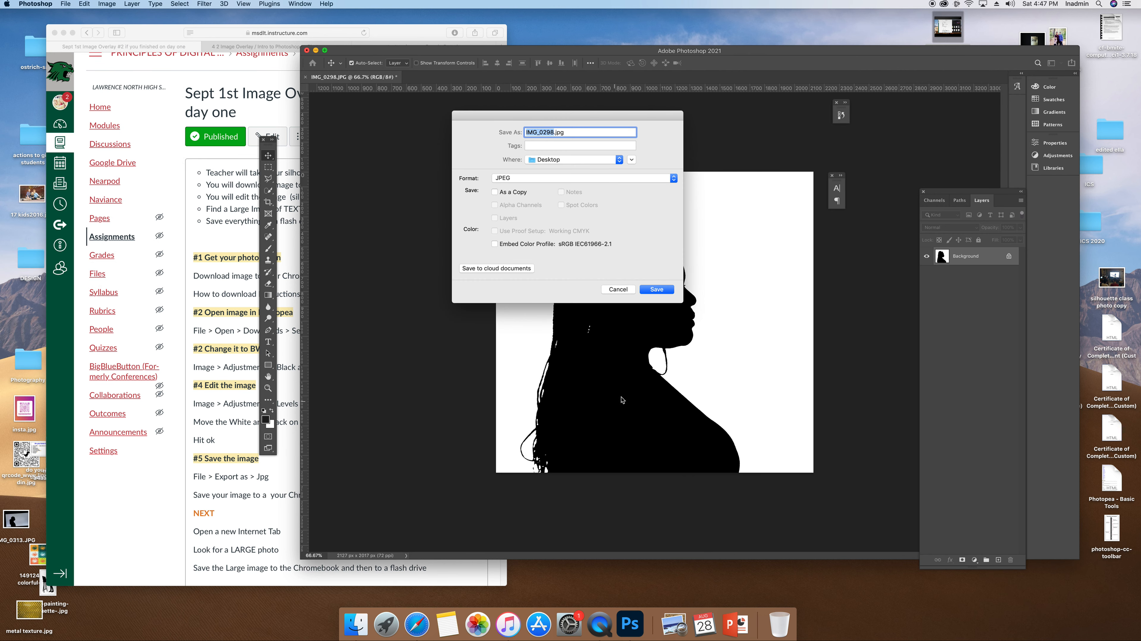
type("my silh")
left_click(517, 178)
left_click(537, 178)
left_click(657, 290)
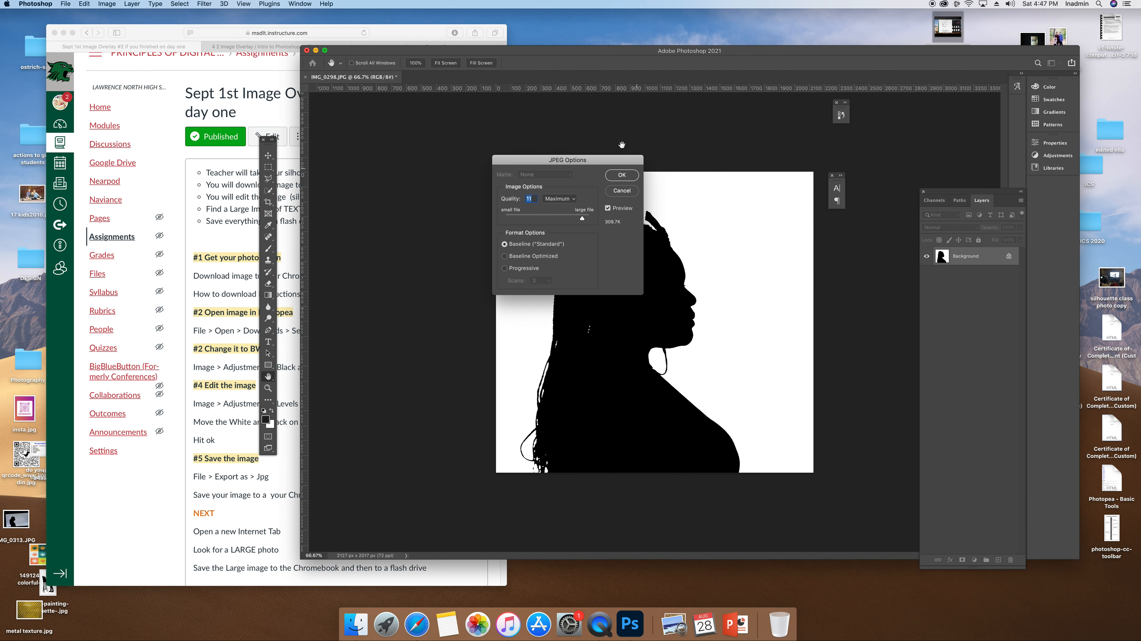
left_click(614, 161)
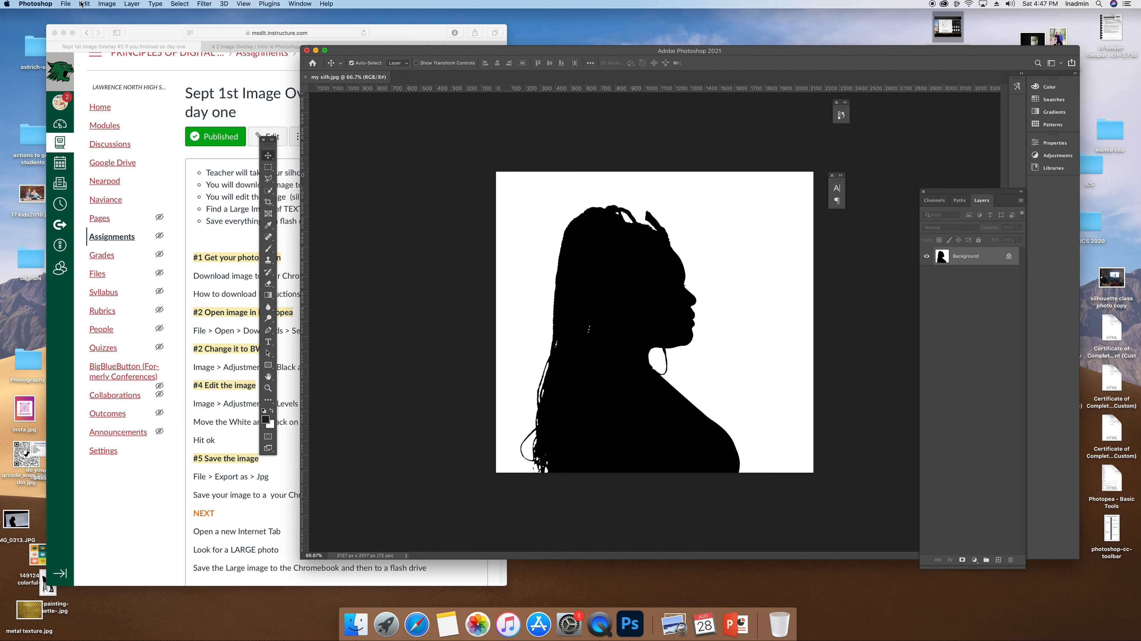
Check the export options for the silhouette and highlight the assignment line in Safari about finding a large texture image
left_click(66, 5)
mouse_move(89, 129)
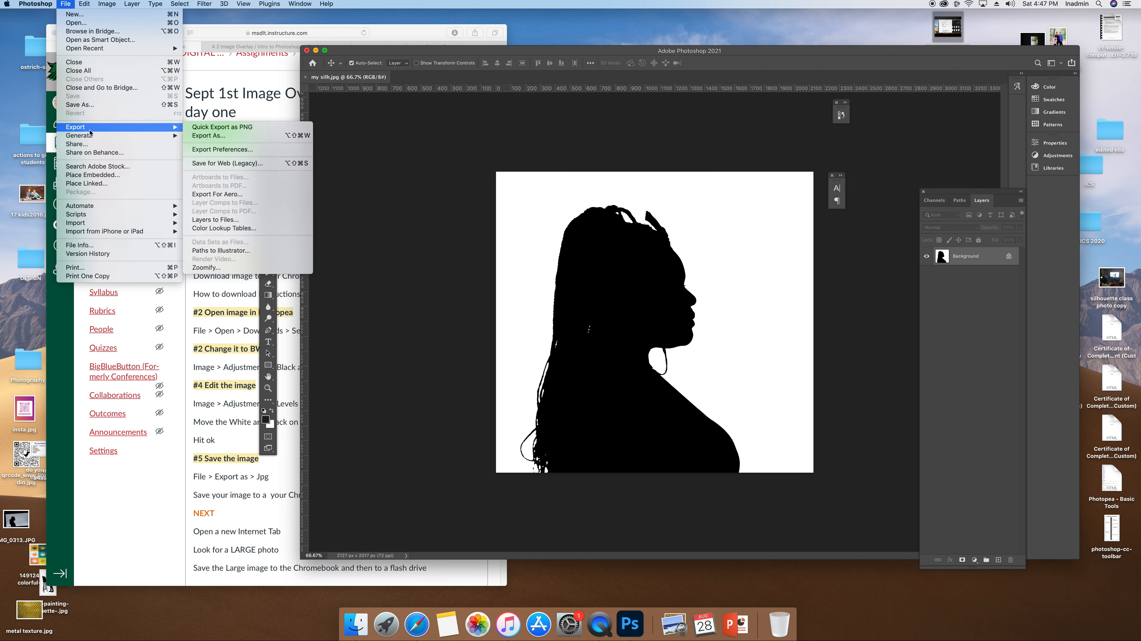
left_click(378, 176)
left_click_drag(169, 34, 137, 28)
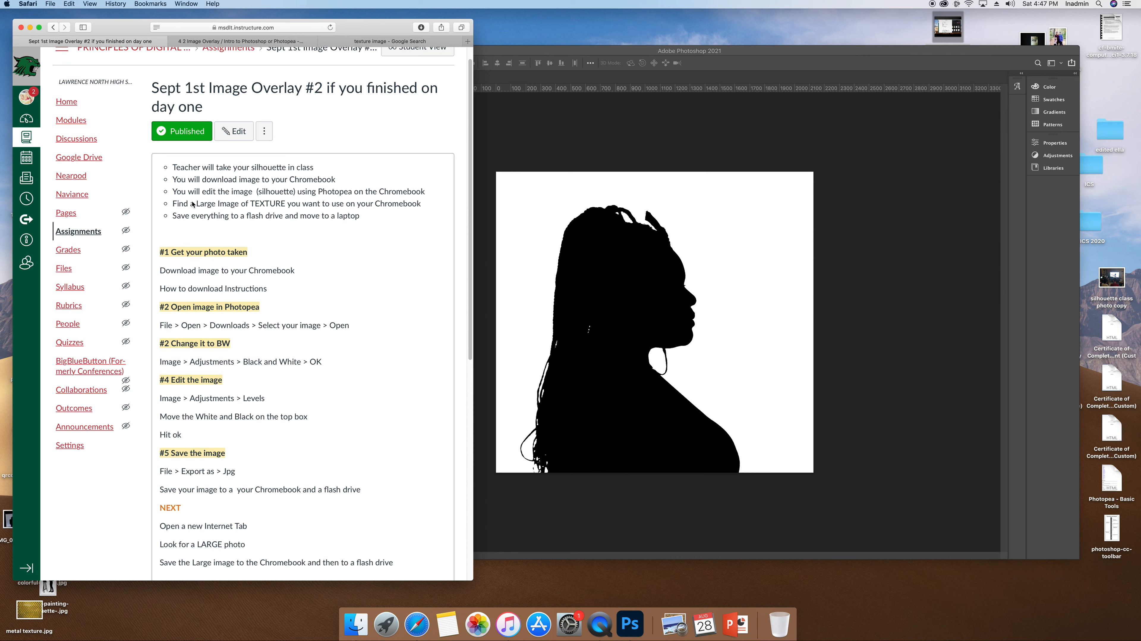
left_click_drag(174, 204, 427, 204)
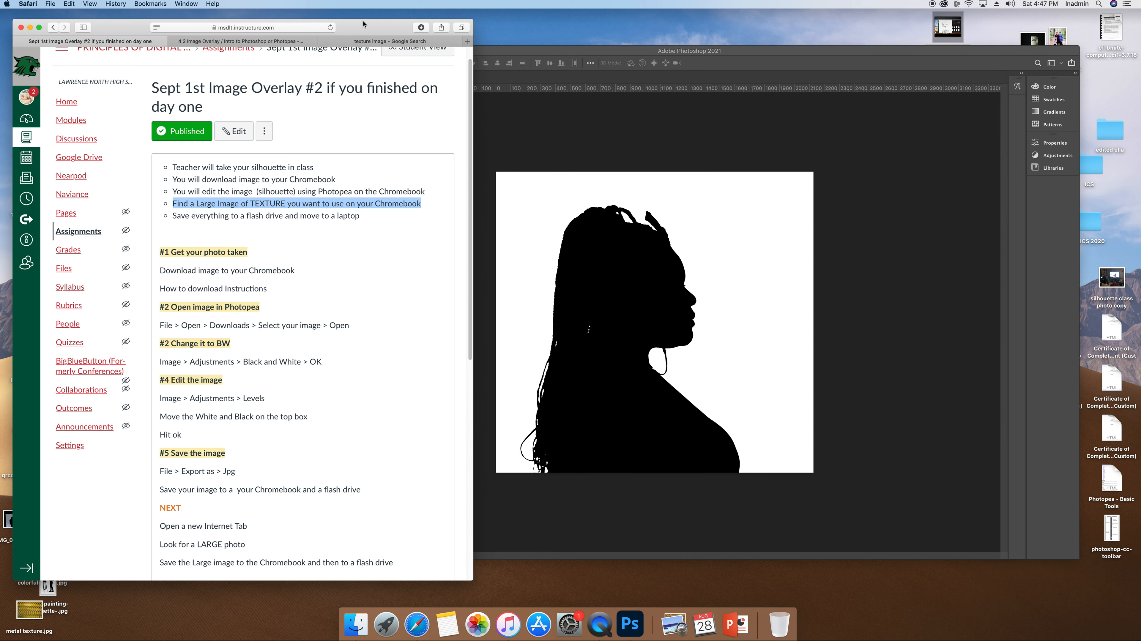
Open Google in a new browser tab and run an image search for texture
left_click(368, 41)
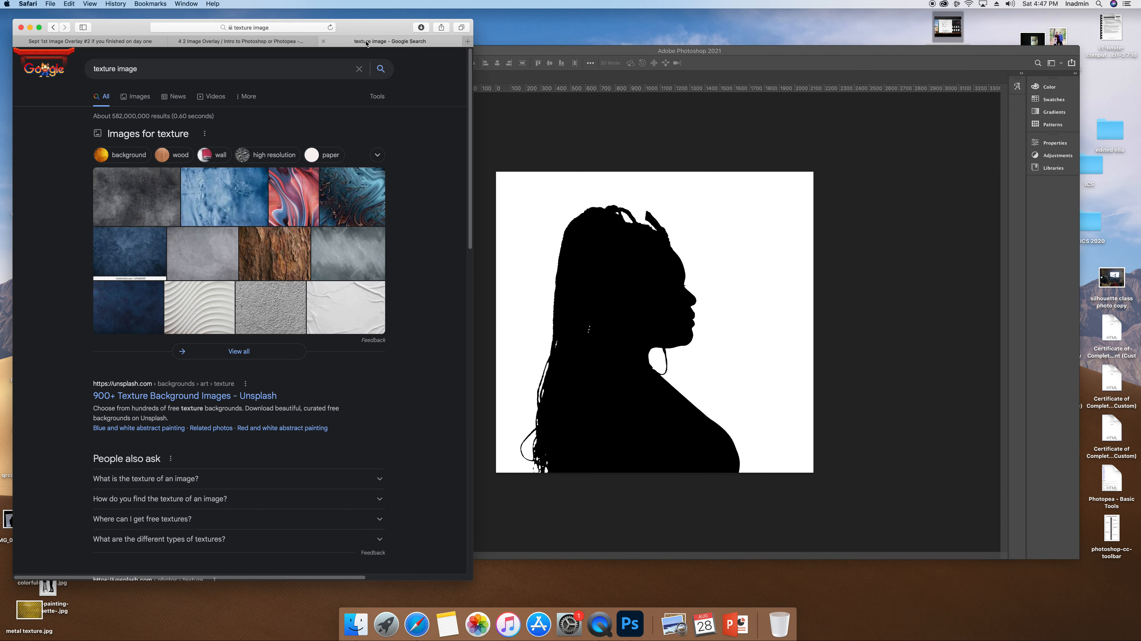
left_click(468, 41)
left_click(343, 88)
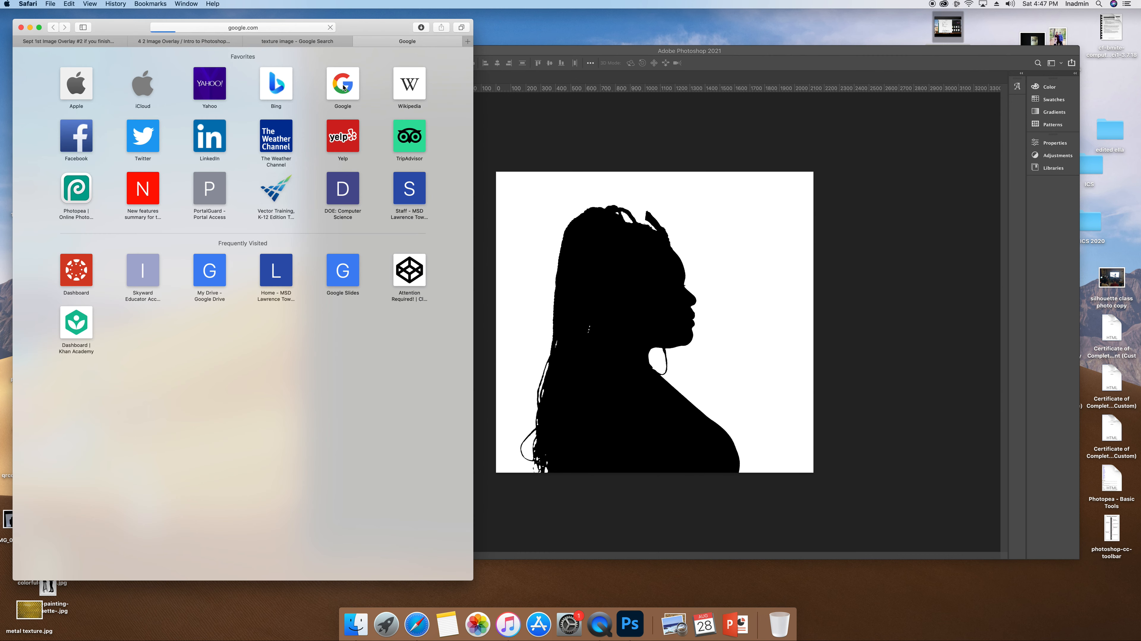
left_click_drag(366, 30, 559, 37)
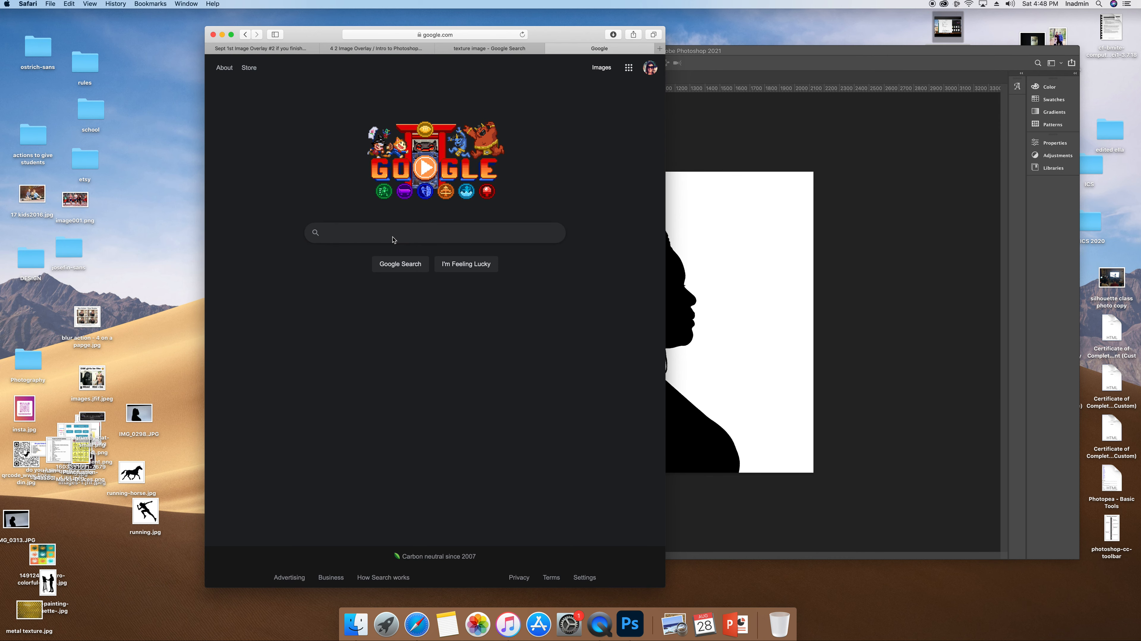
type("texture")
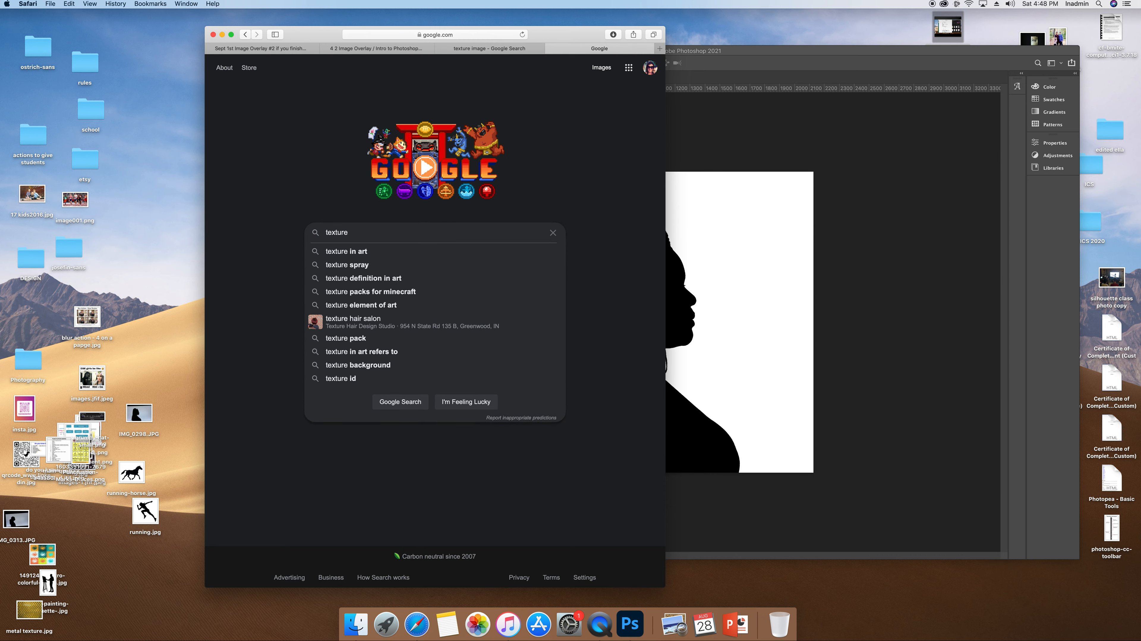
key("Return")
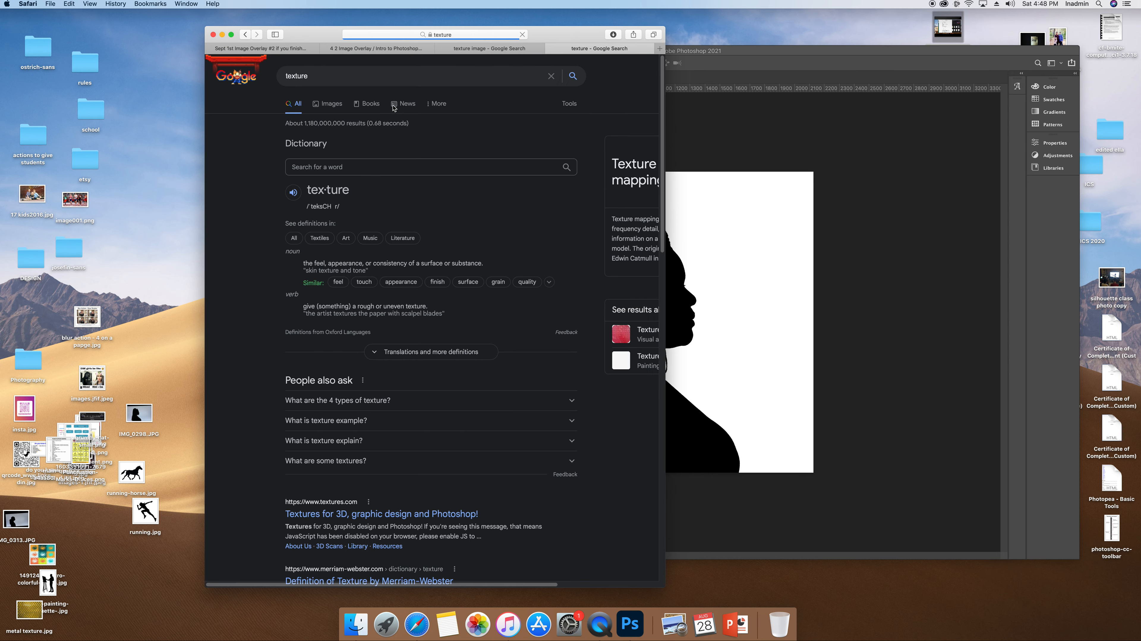
left_click(332, 103)
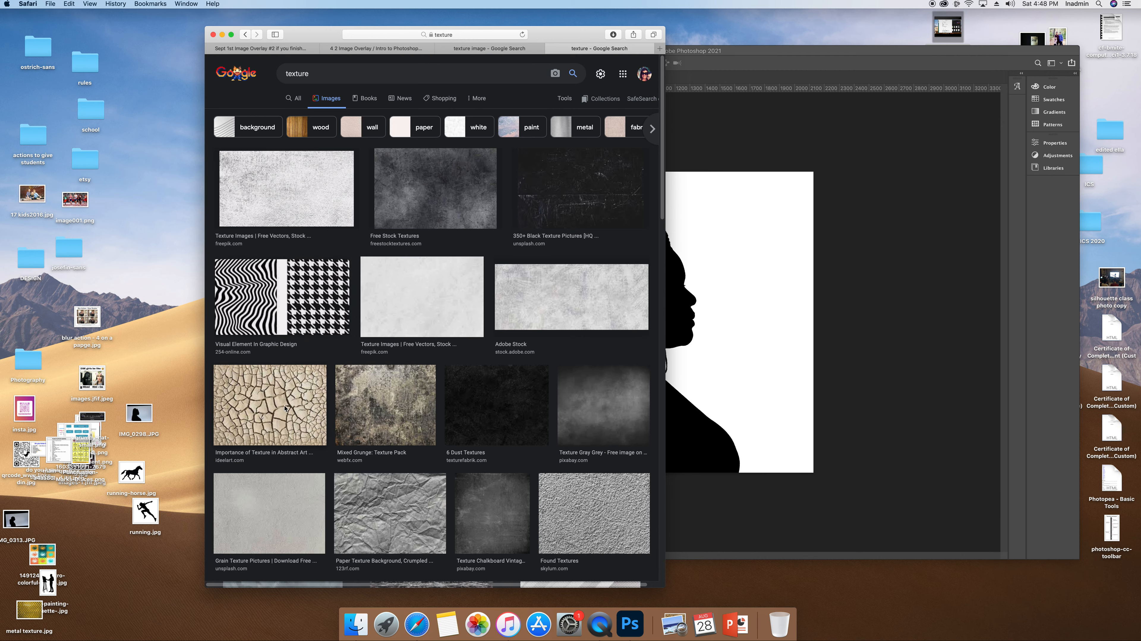
Filter the texture image results to show only Large images
scroll(282, 414, "down", 15)
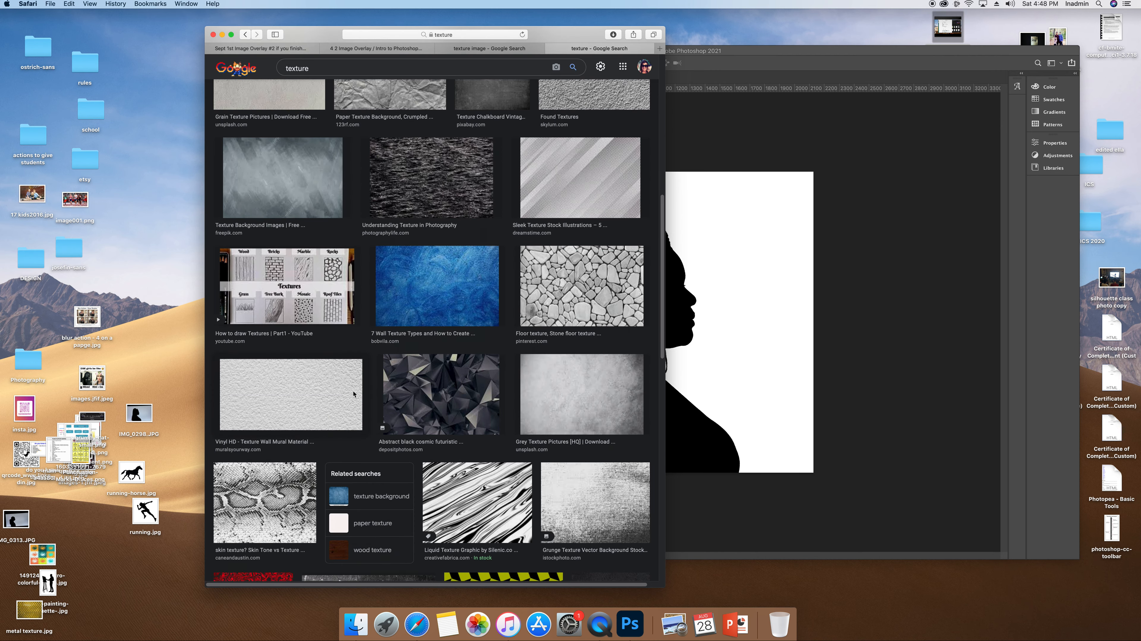
scroll(370, 387, "down", 5)
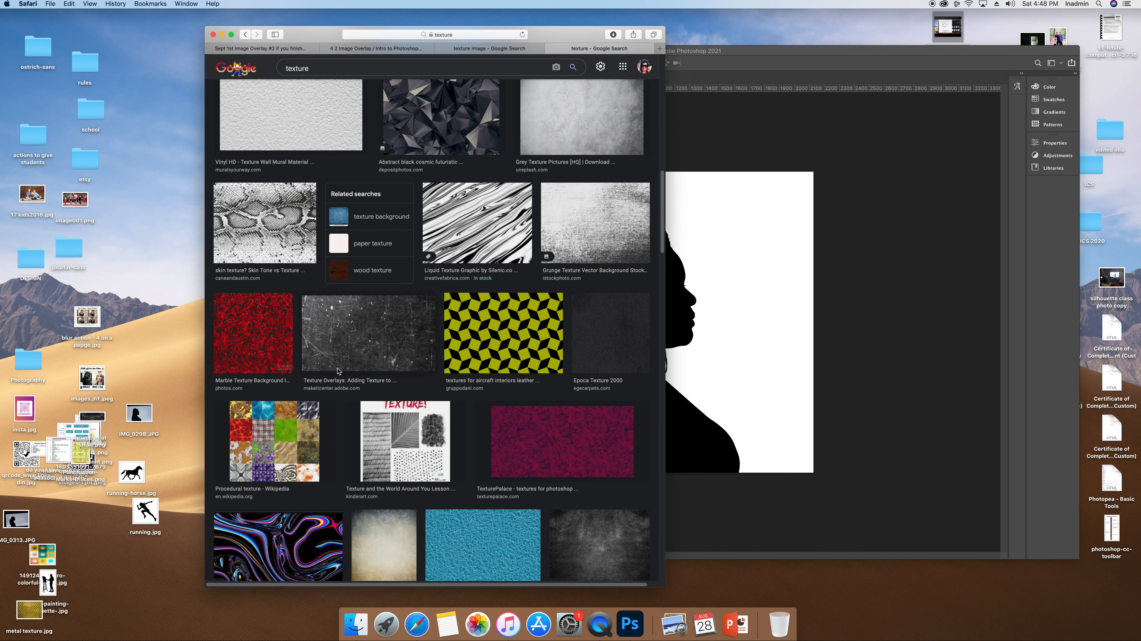
scroll(337, 371, "down", 3)
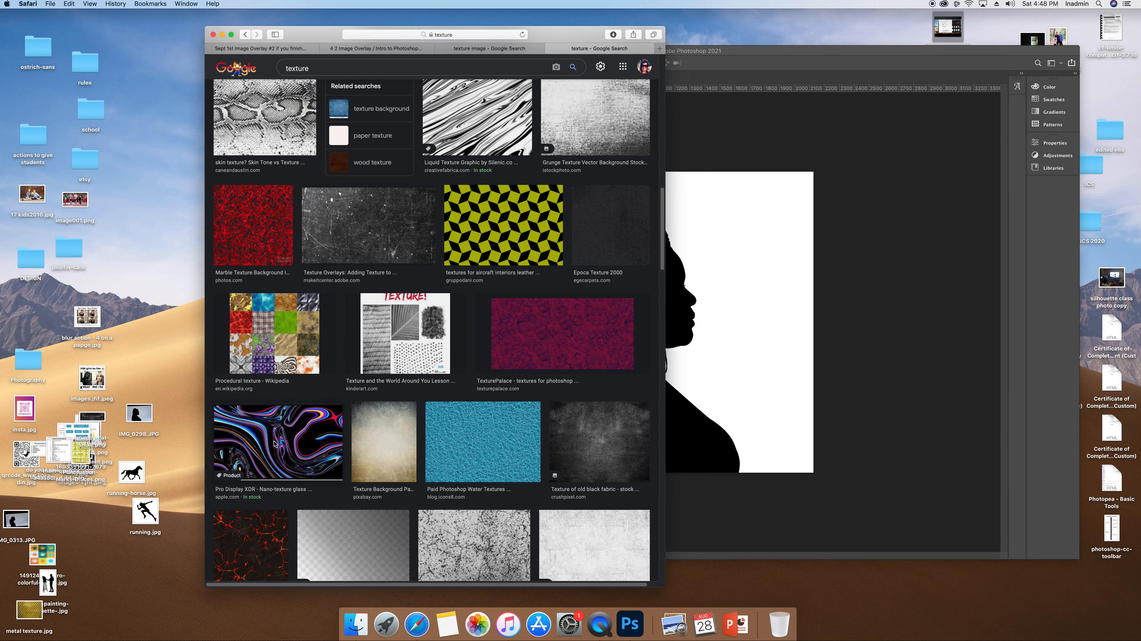
scroll(292, 393, "up", 20)
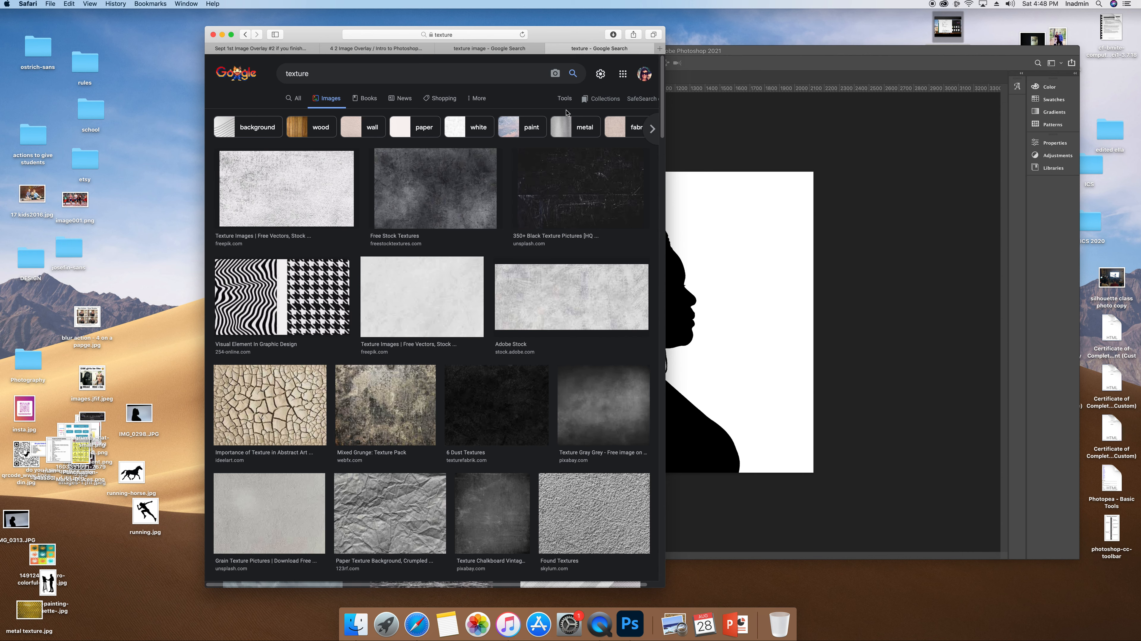
left_click(565, 100)
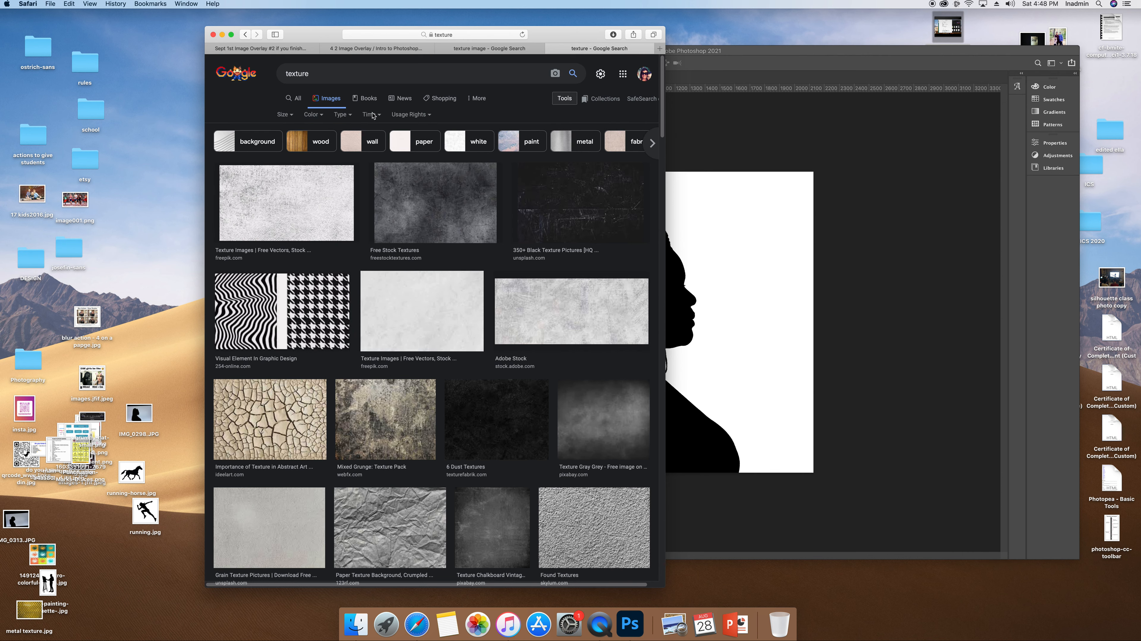
left_click(284, 116)
left_click(286, 144)
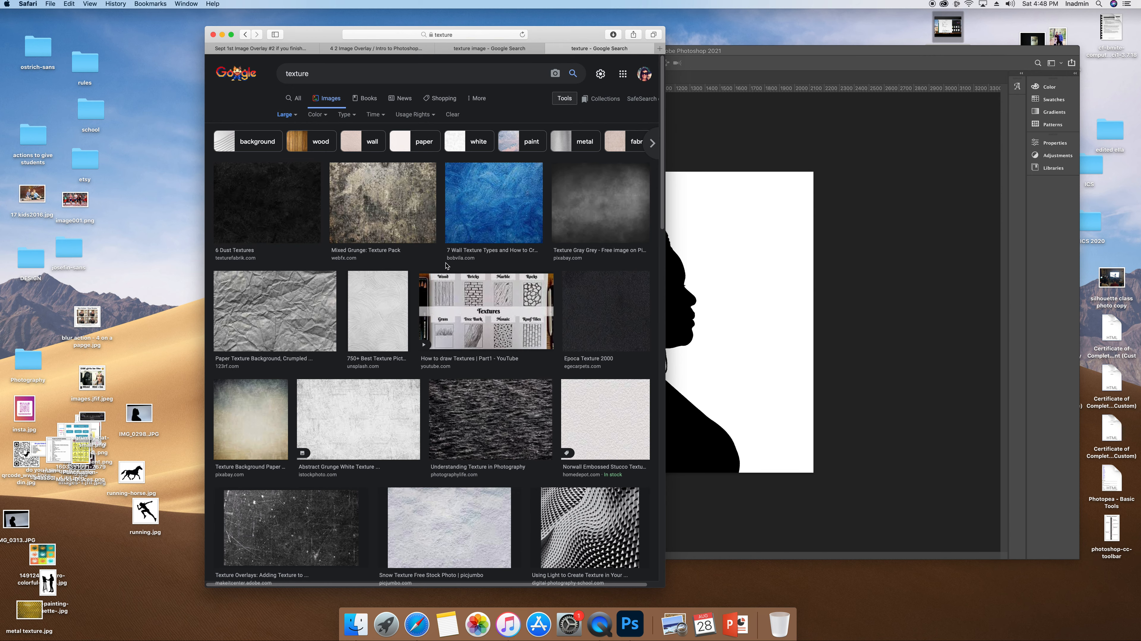
Look through the large texture images for one to use with the silhouette
scroll(446, 264, "down", 5)
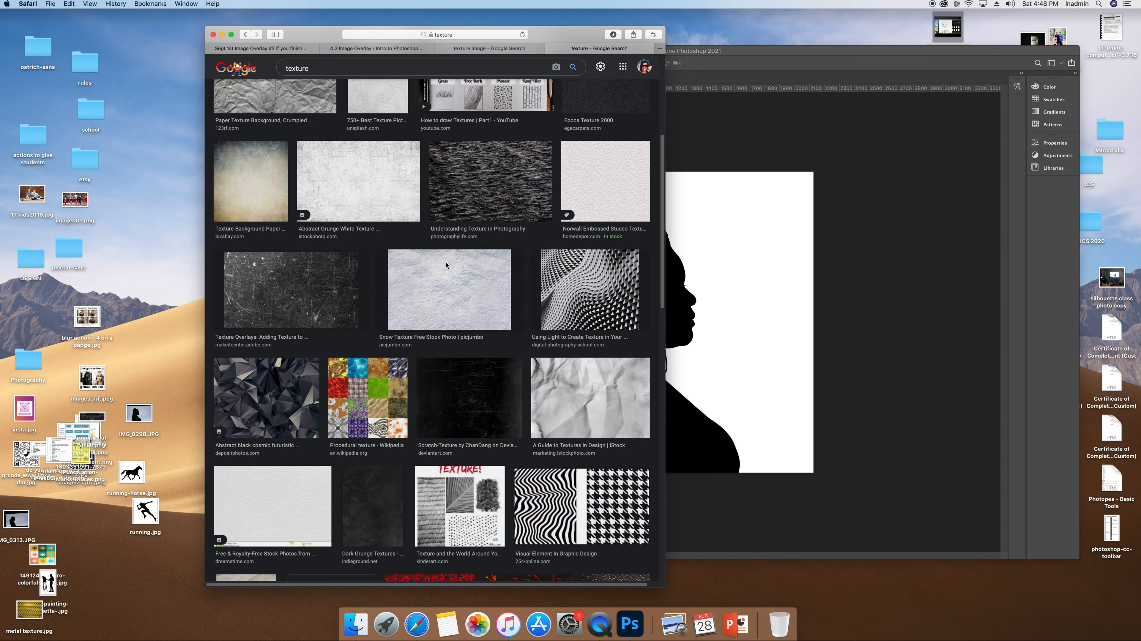
scroll(446, 265, "down", 8)
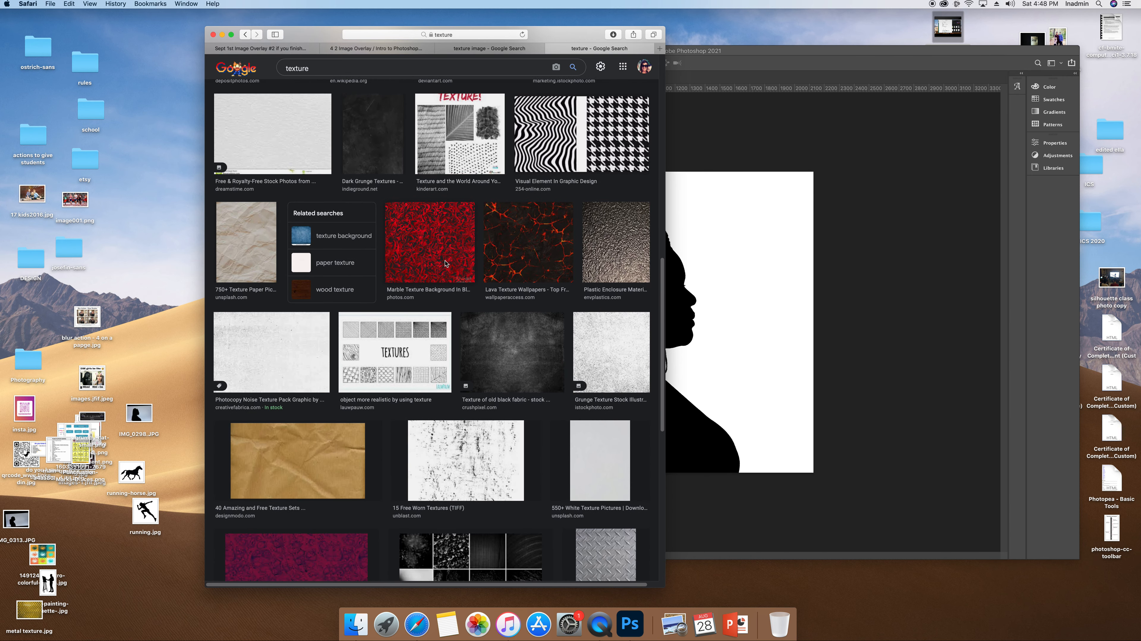
scroll(446, 263, "down", 6)
scroll(446, 263, "down", 6)
scroll(446, 263, "down", 9)
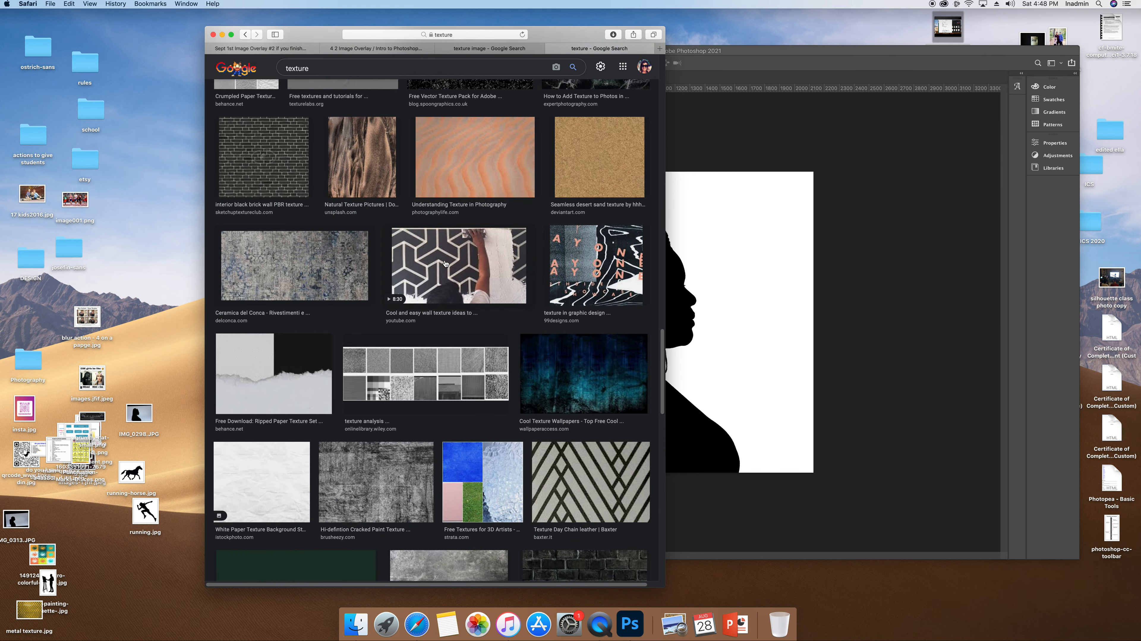
scroll(446, 264, "down", 7)
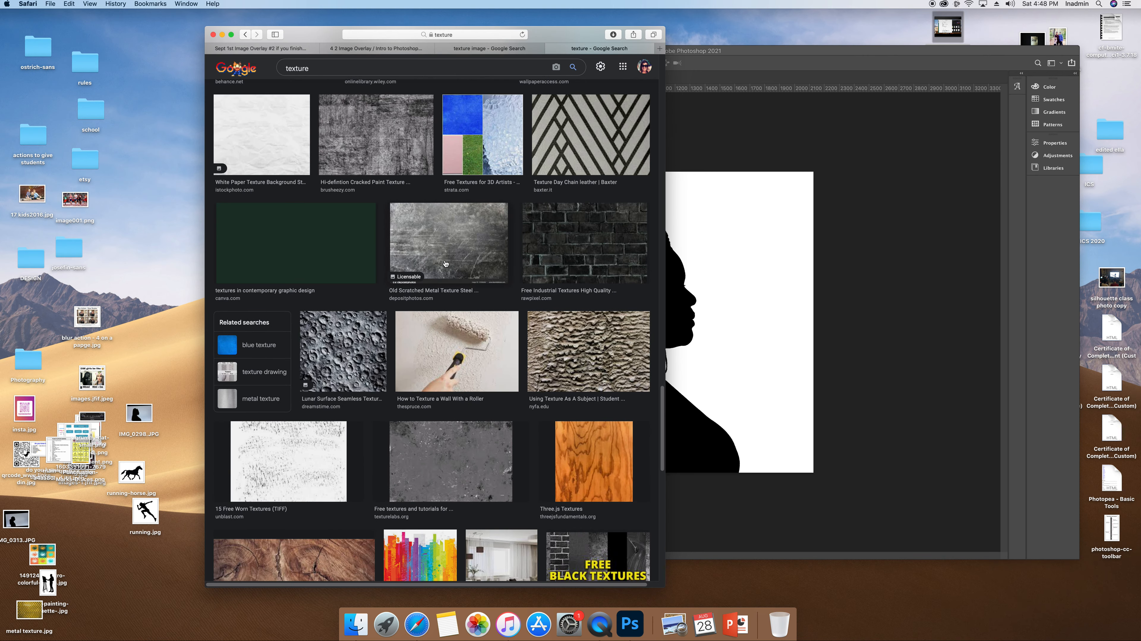
scroll(446, 263, "down", 5)
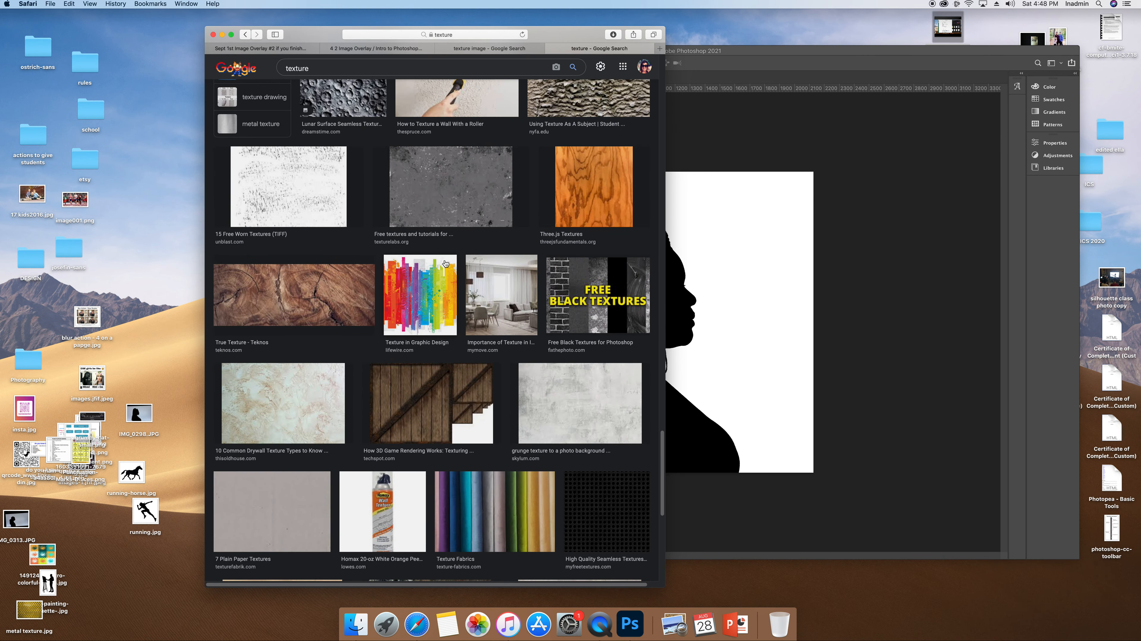
scroll(446, 264, "down", 8)
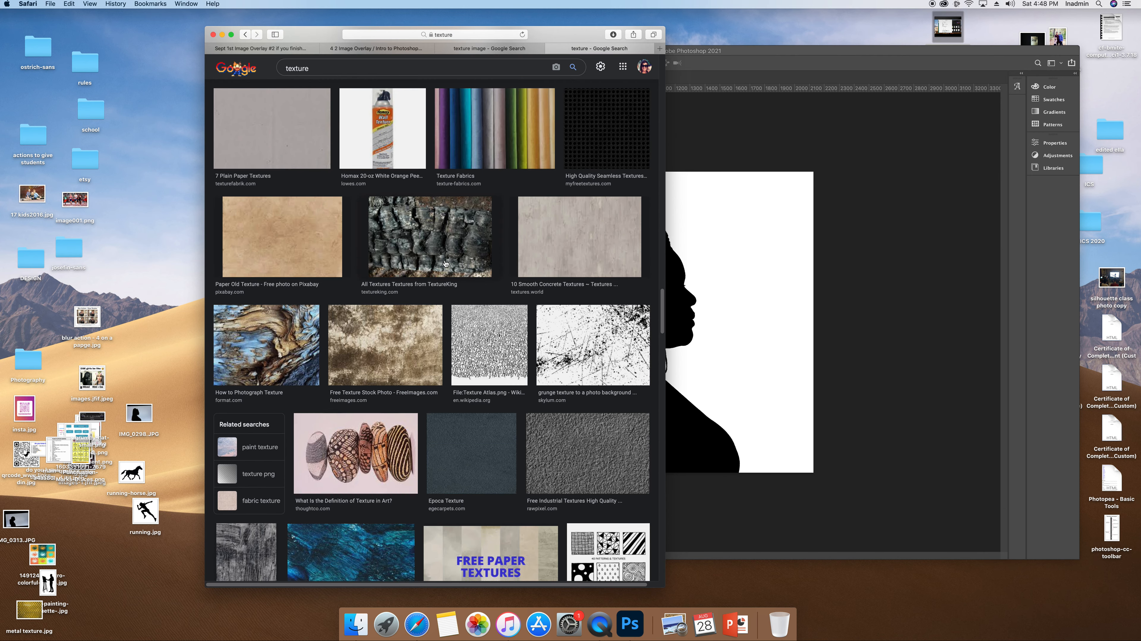
scroll(446, 264, "down", 1)
Save the blue and brown weathered wood image from the How to Photograph Texture result to the Desktop
left_click(299, 291)
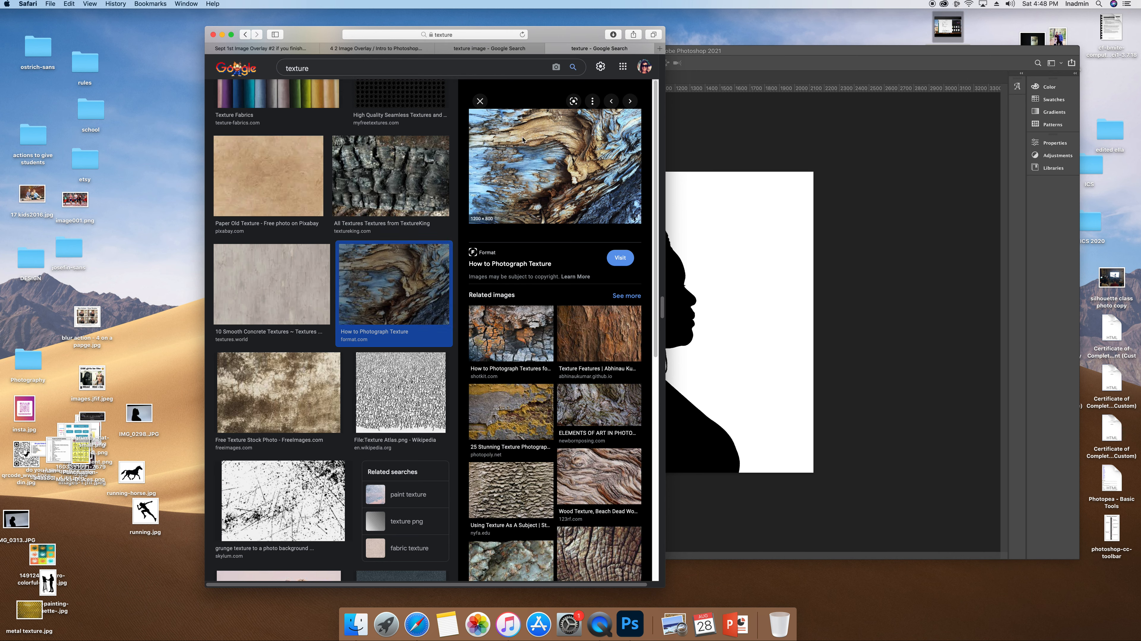
right_click(535, 159)
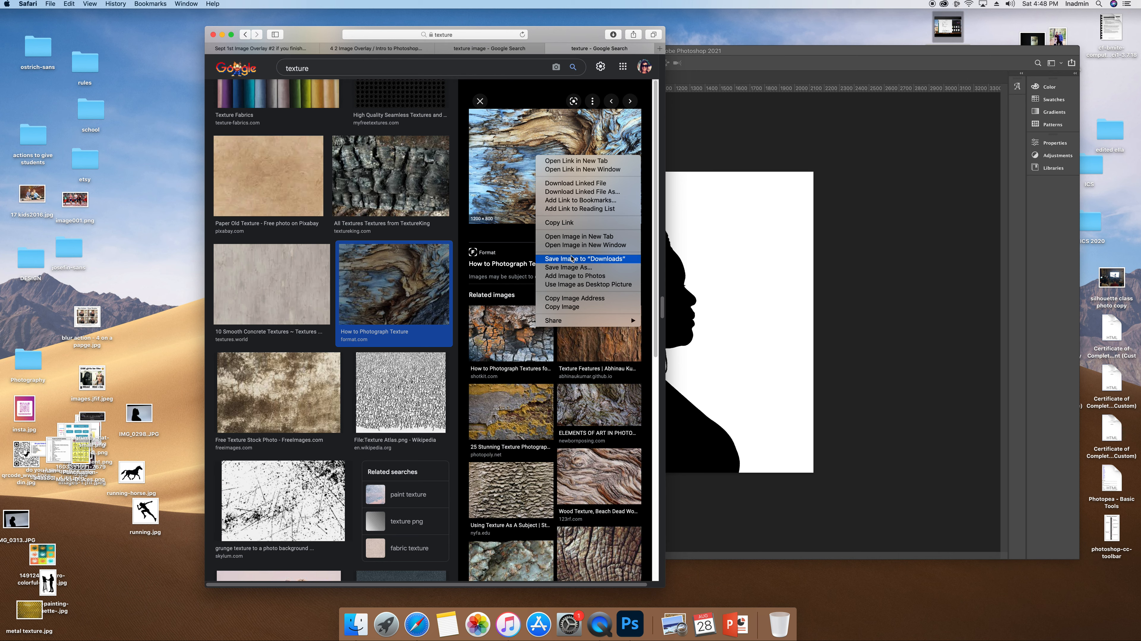
left_click(600, 271)
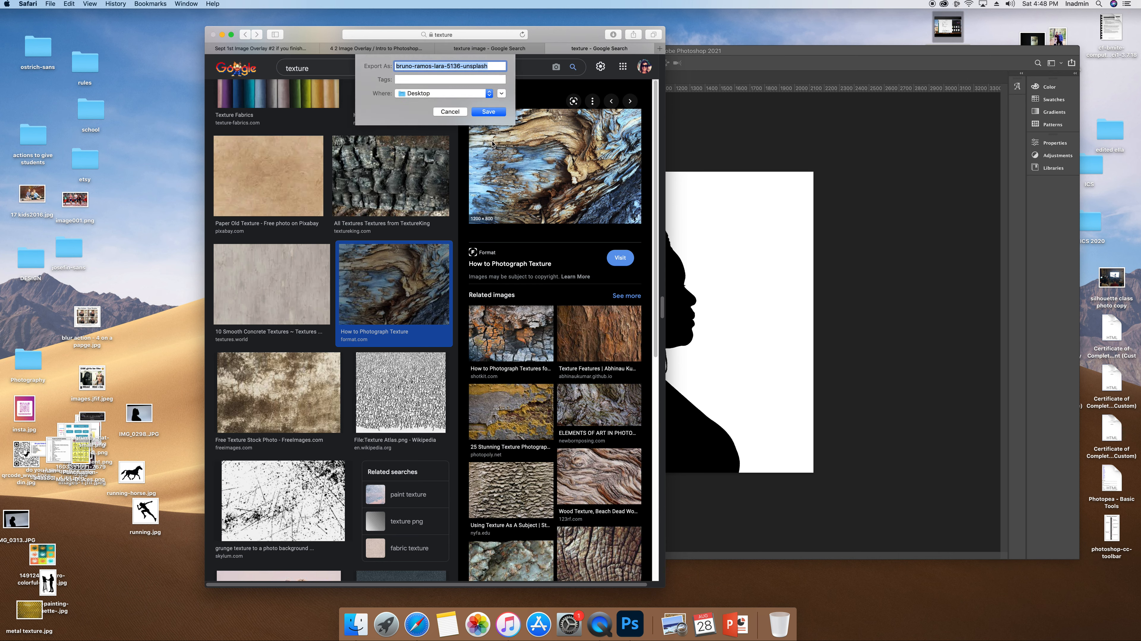
left_click(484, 113)
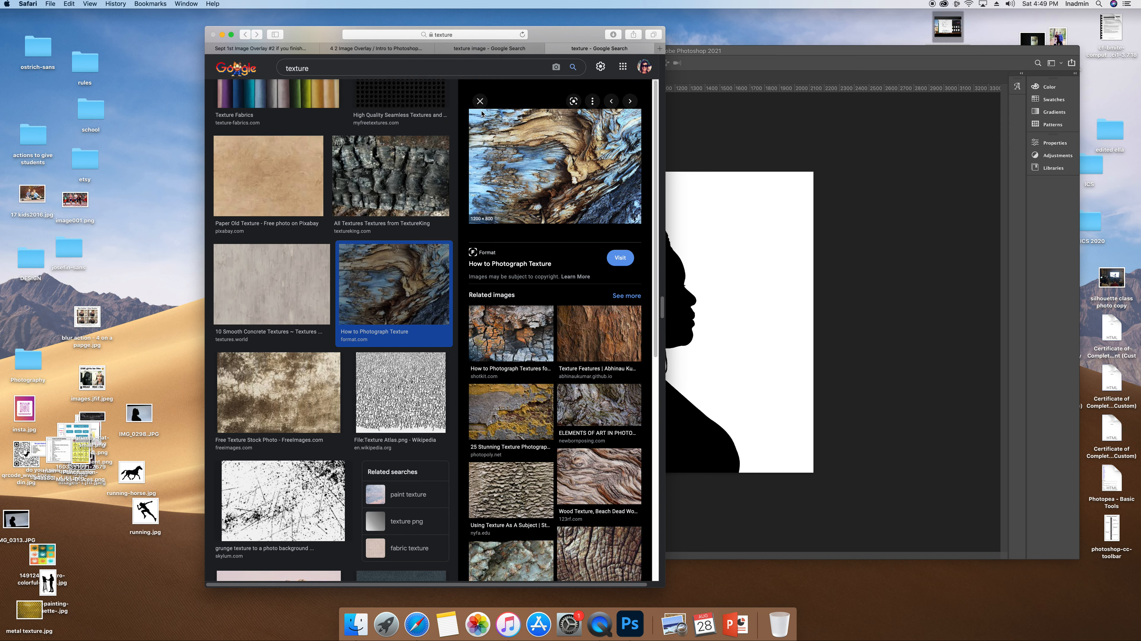
Return to the Image Overlay #2 assignment page and review the instructions for saving the silhouette and the large texture image
left_click(286, 49)
left_click(523, 214)
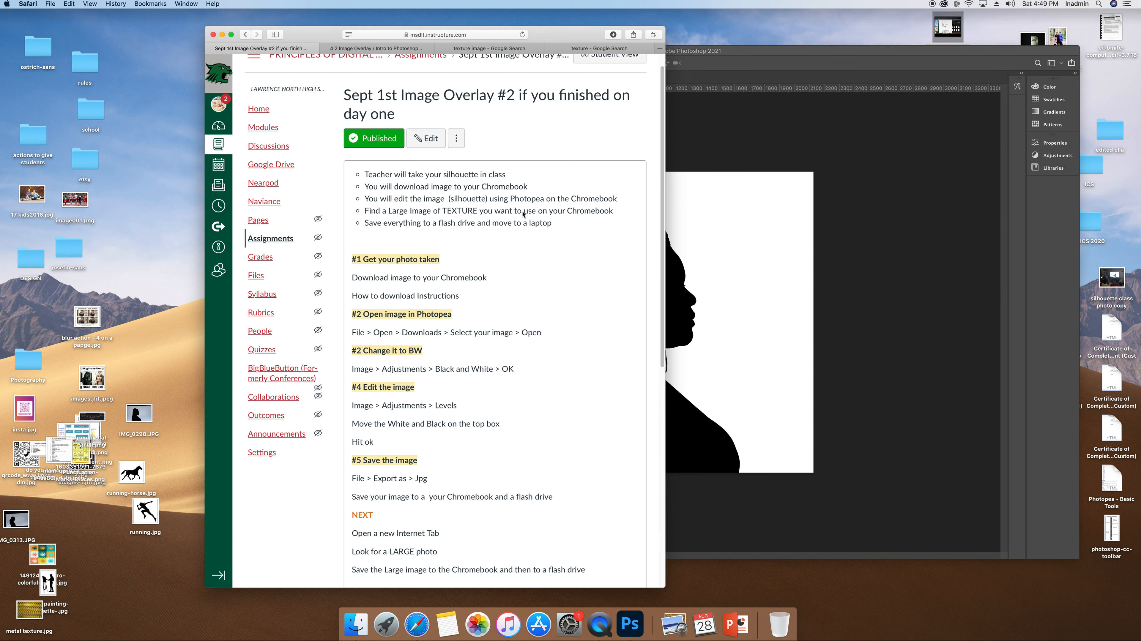
left_click_drag(531, 35, 410, 38)
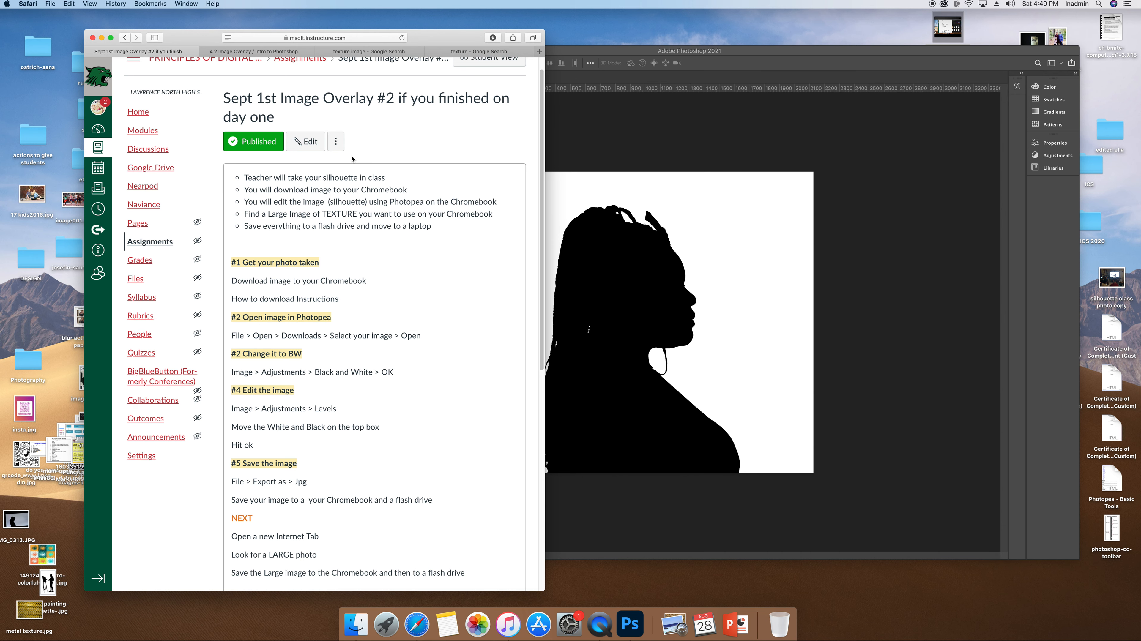
scroll(298, 355, "down", 1)
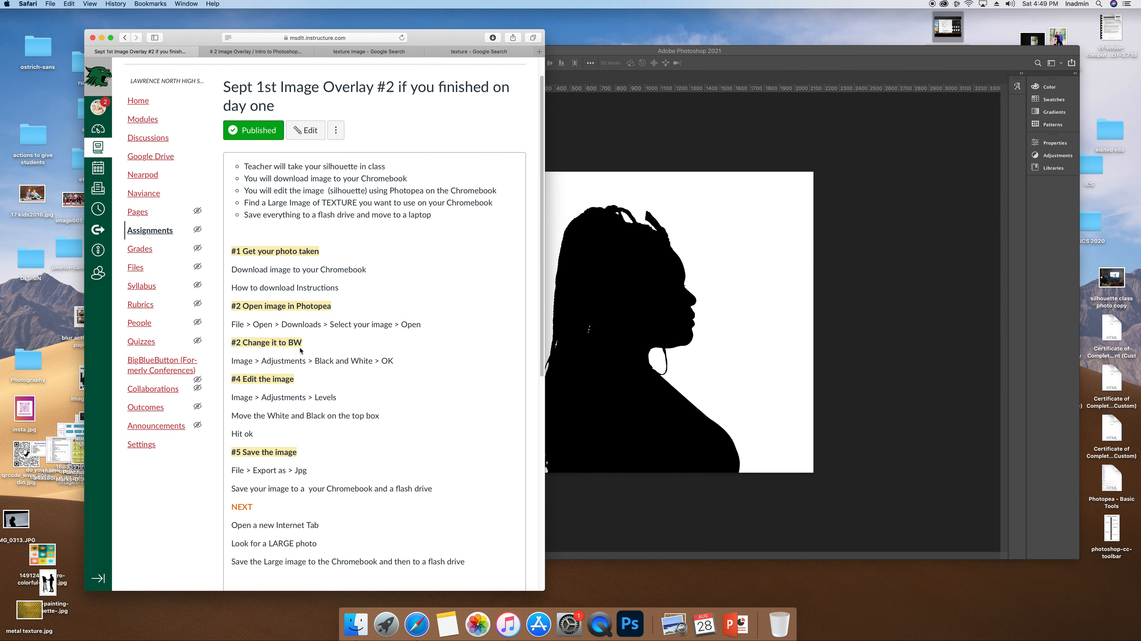
Switch to Photoshop and reposition its window and tool palette so the silhouette image is fully in view
left_click(582, 54)
left_click_drag(458, 57, 325, 51)
left_click_drag(268, 142, 208, 138)
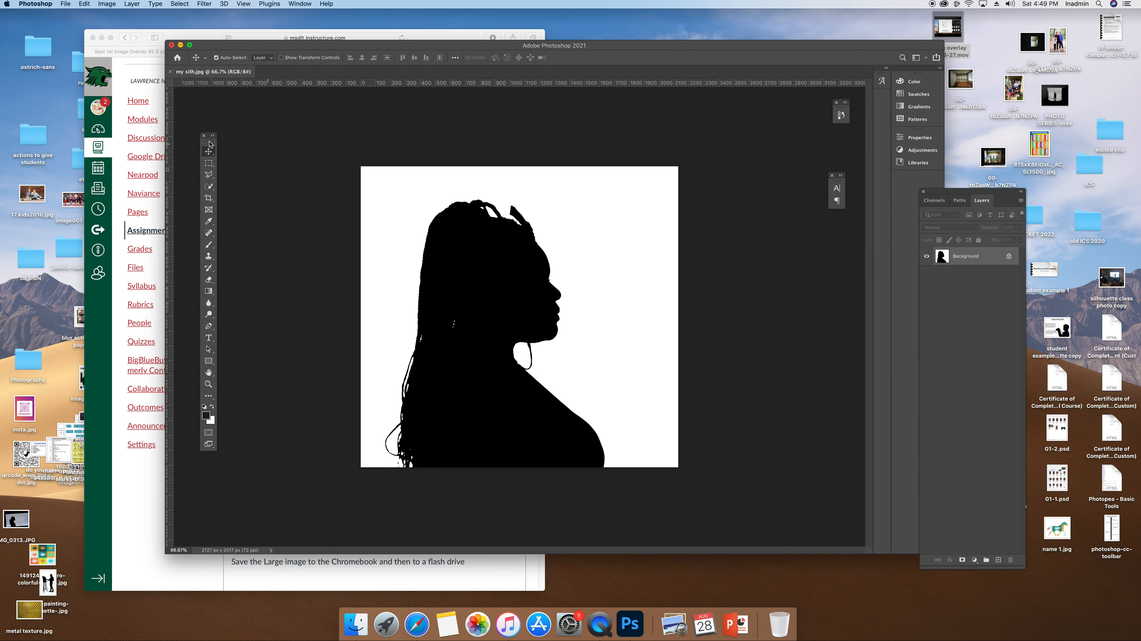
Place metal texture.jpg from the Desktop as an embedded image in the silhouette document
left_click(66, 4)
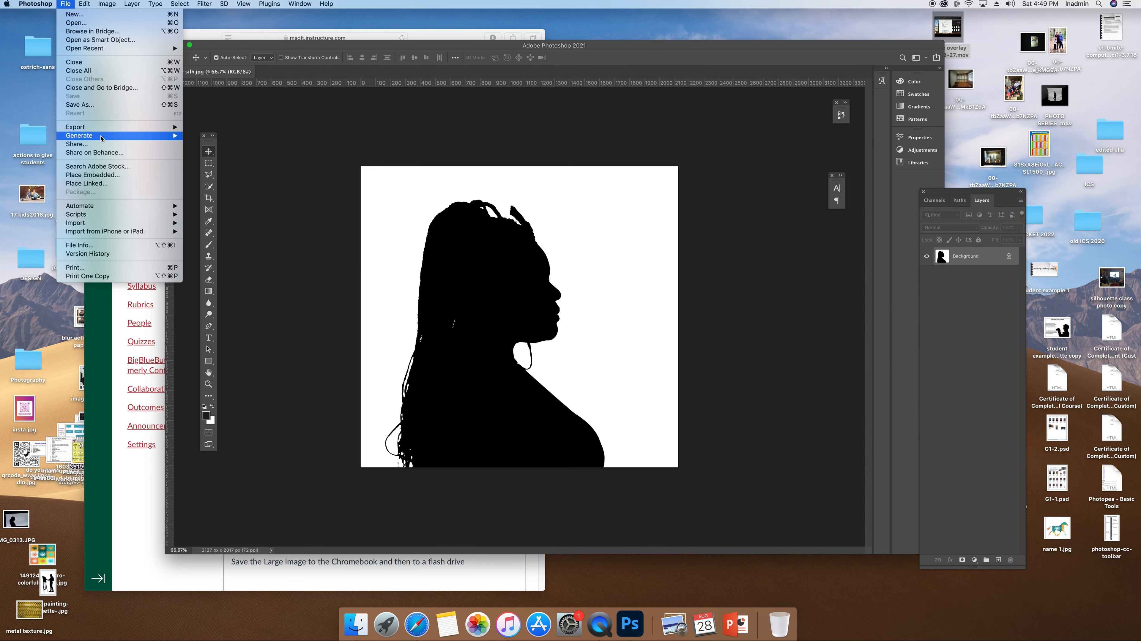
left_click(130, 178)
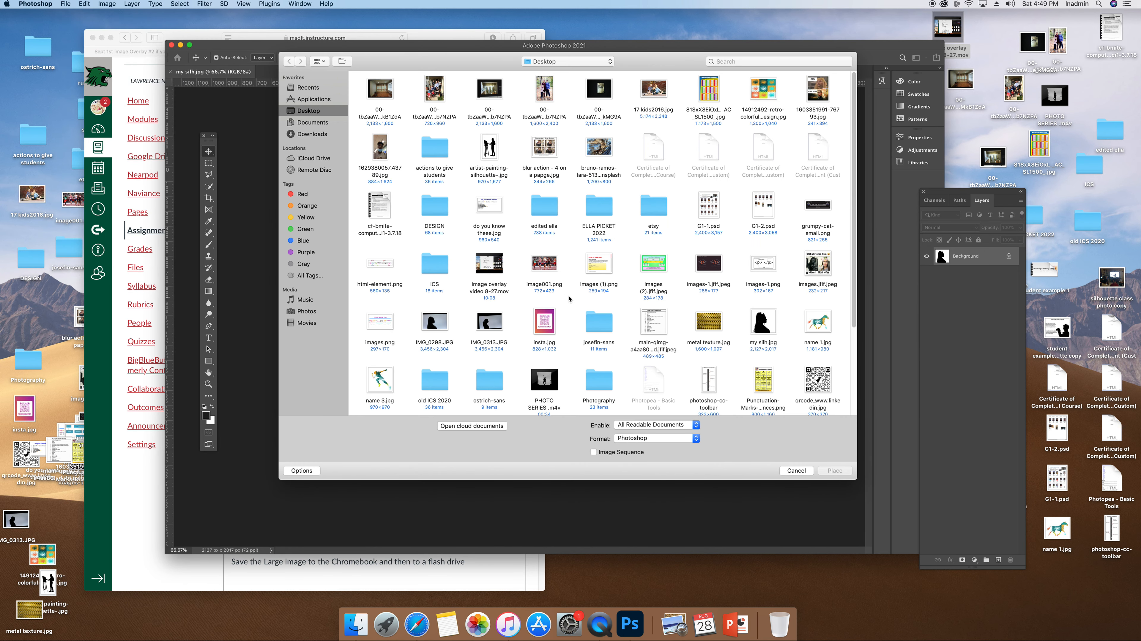
scroll(621, 243, "down", 5)
scroll(619, 242, "up", 5)
left_click(708, 326)
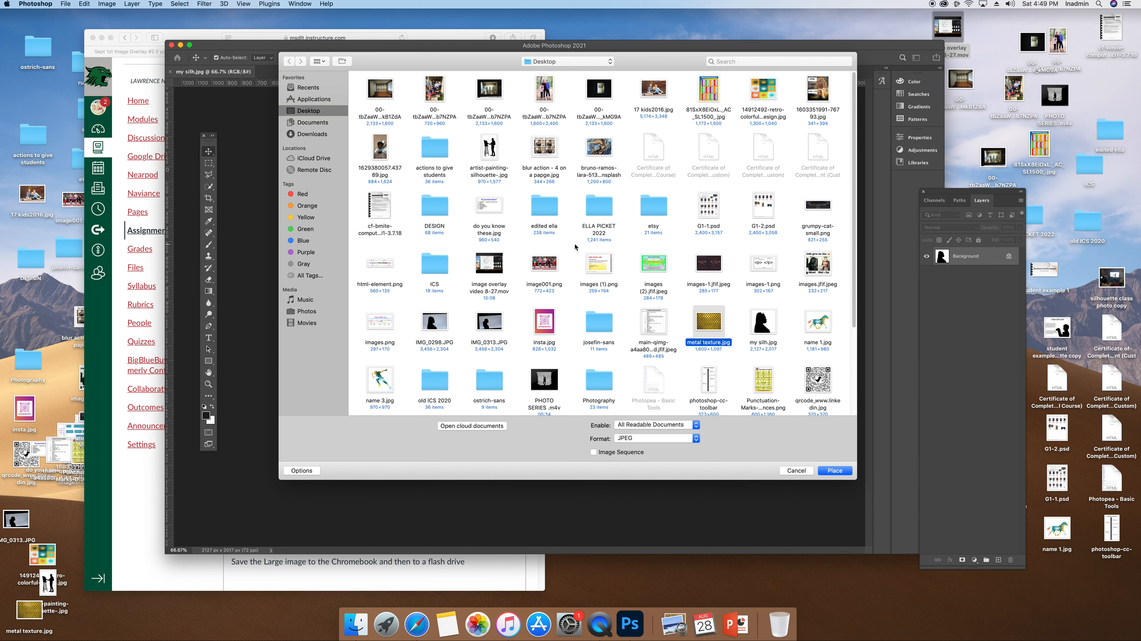
scroll(575, 243, "down", 5)
scroll(575, 246, "up", 5)
left_click(835, 471)
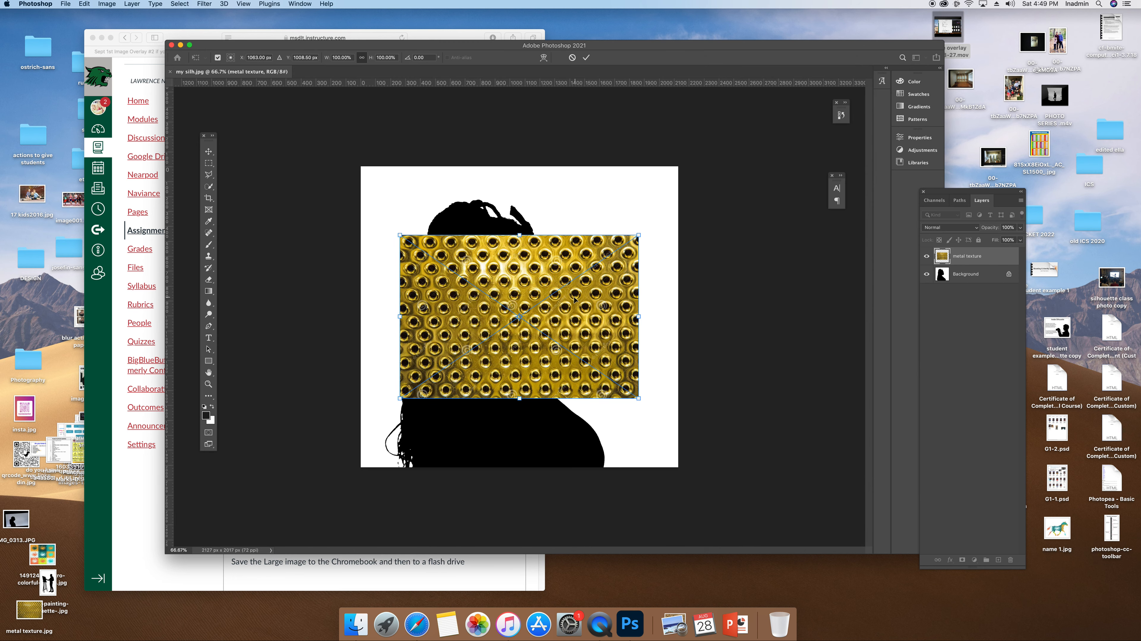
Scale the placed metal texture to about 194% and center it so it covers the whole canvas, then commit the placement
left_click_drag(522, 283, 491, 227)
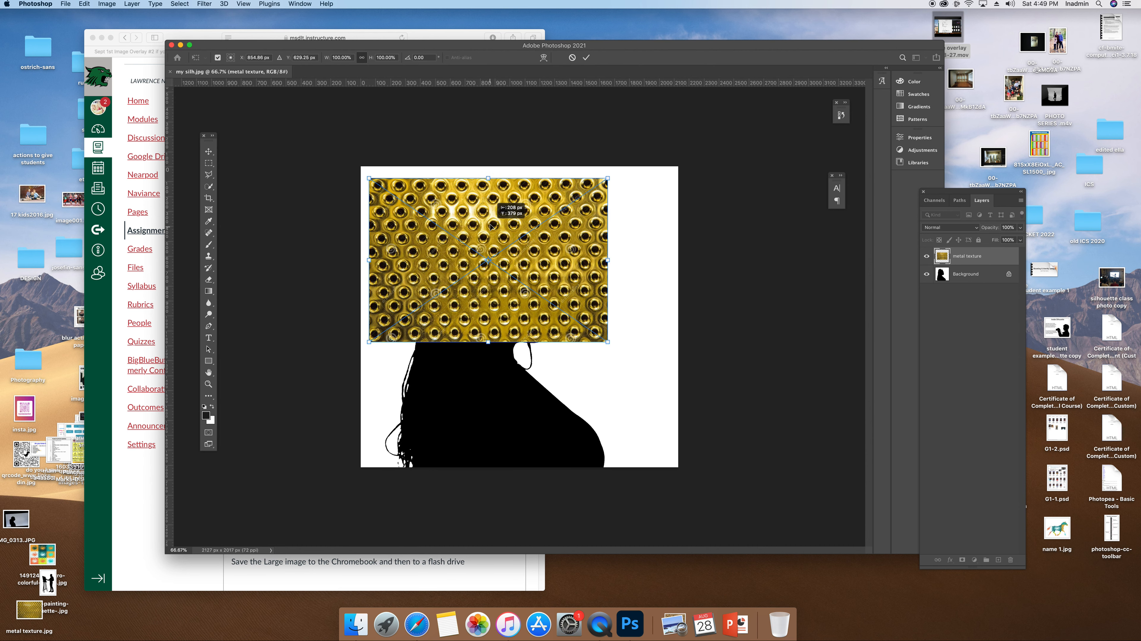
left_click_drag(606, 343, 810, 482)
left_click_drag(589, 393, 536, 379)
left_click_drag(754, 469, 776, 485)
left_click_drag(609, 404, 591, 382)
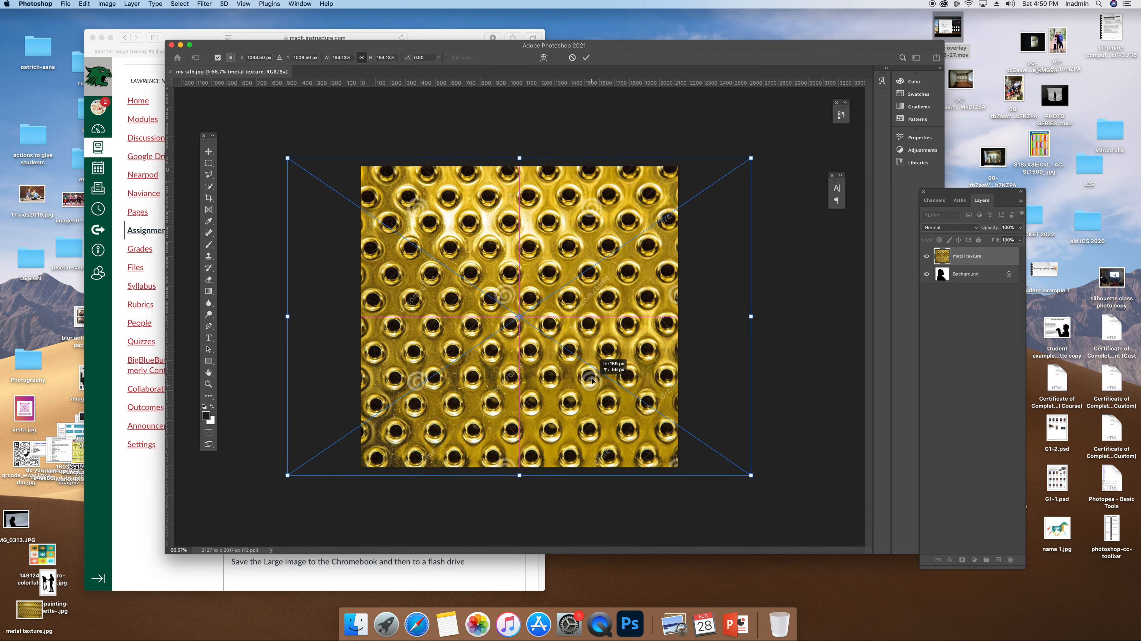
key("Return")
Bring the layer list beside the canvas and set the metal texture layer's blend mode to Screen in its blending options
left_click_drag(933, 192, 757, 147)
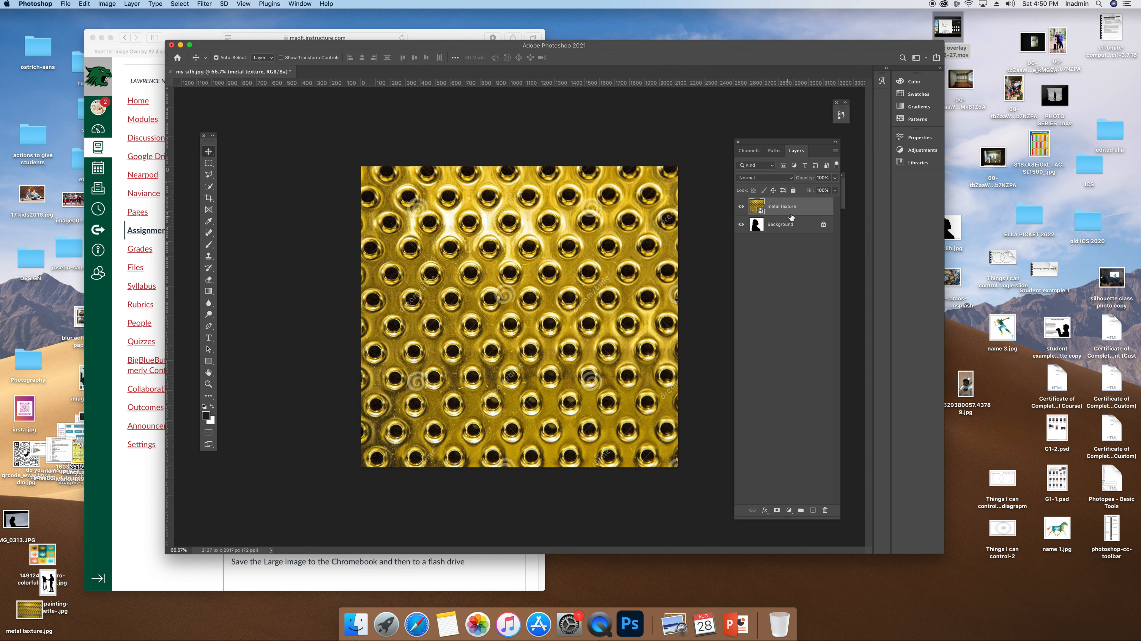
left_click(299, 3)
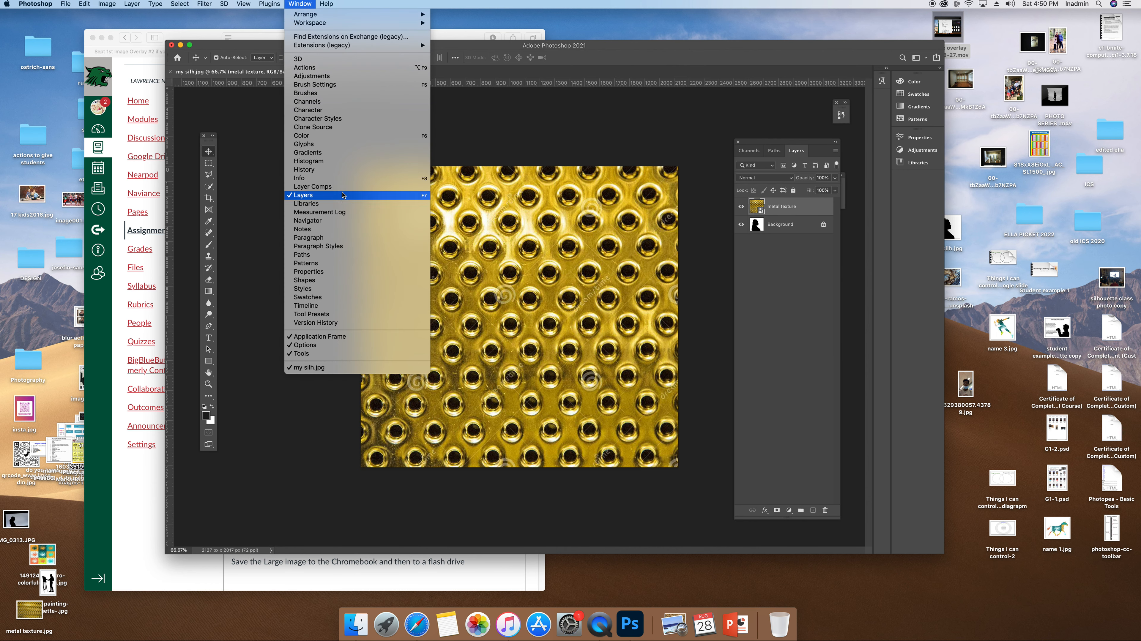
left_click(700, 127)
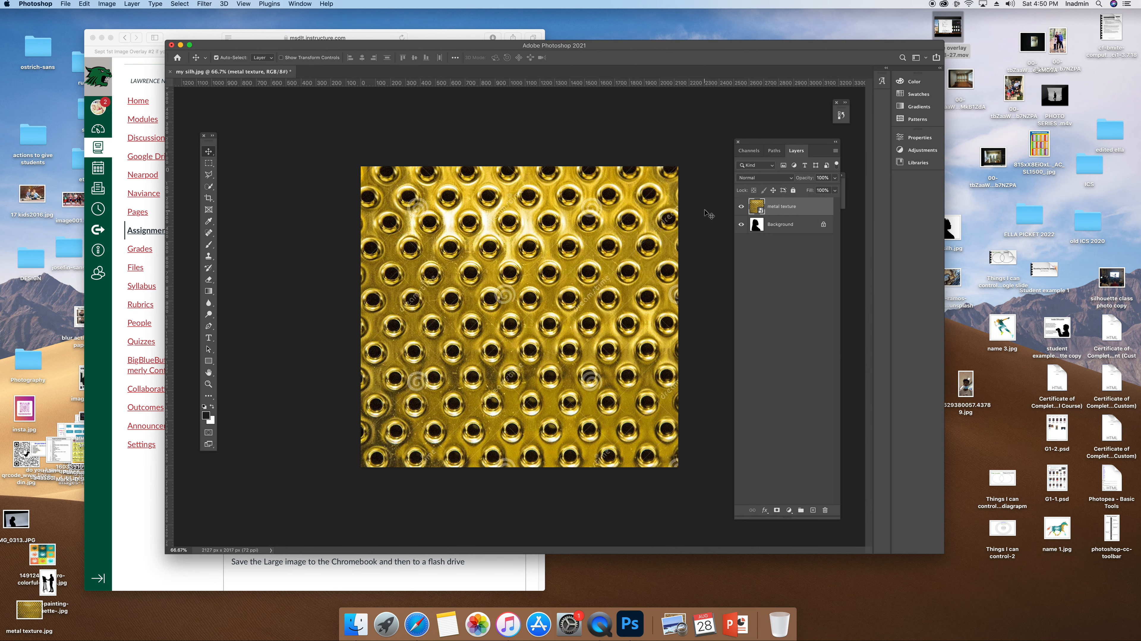
right_click(789, 208)
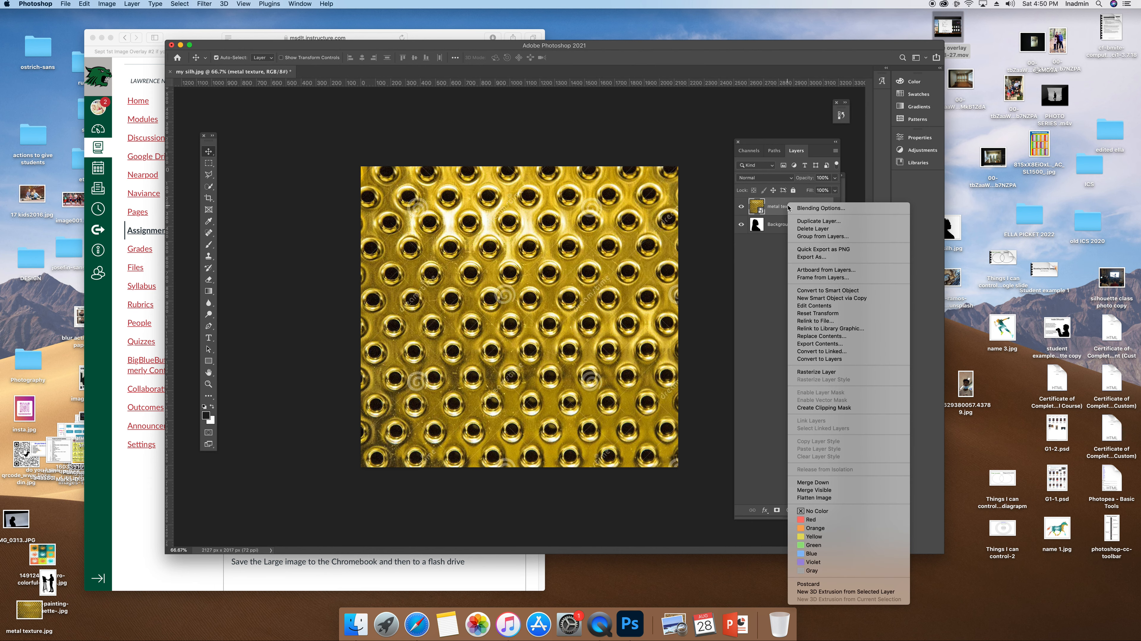
left_click(854, 212)
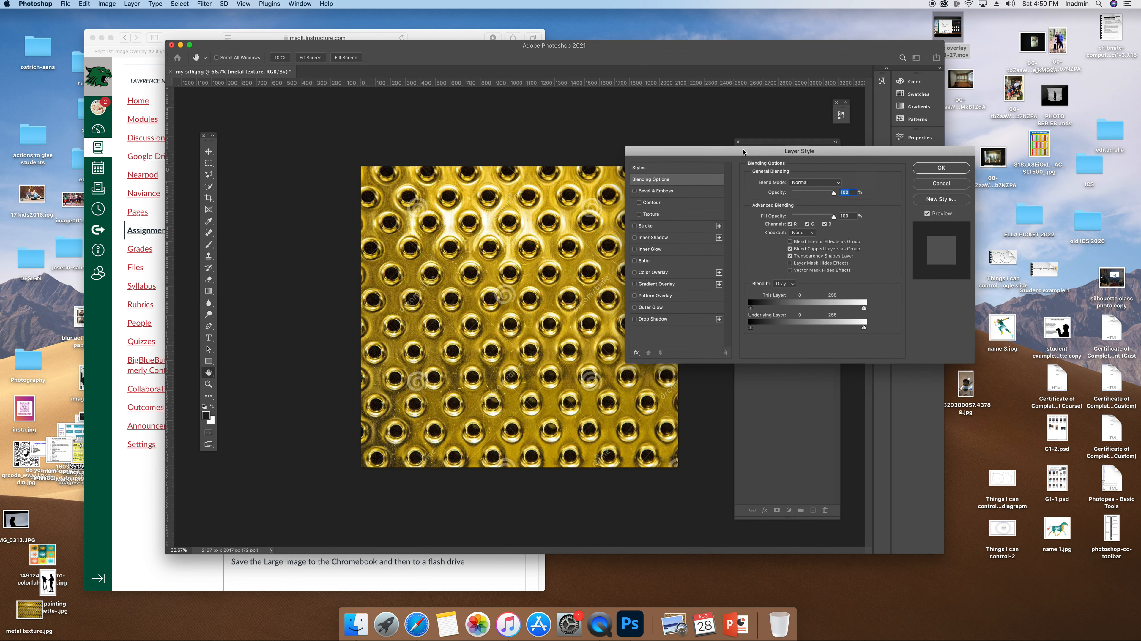
left_click(870, 143)
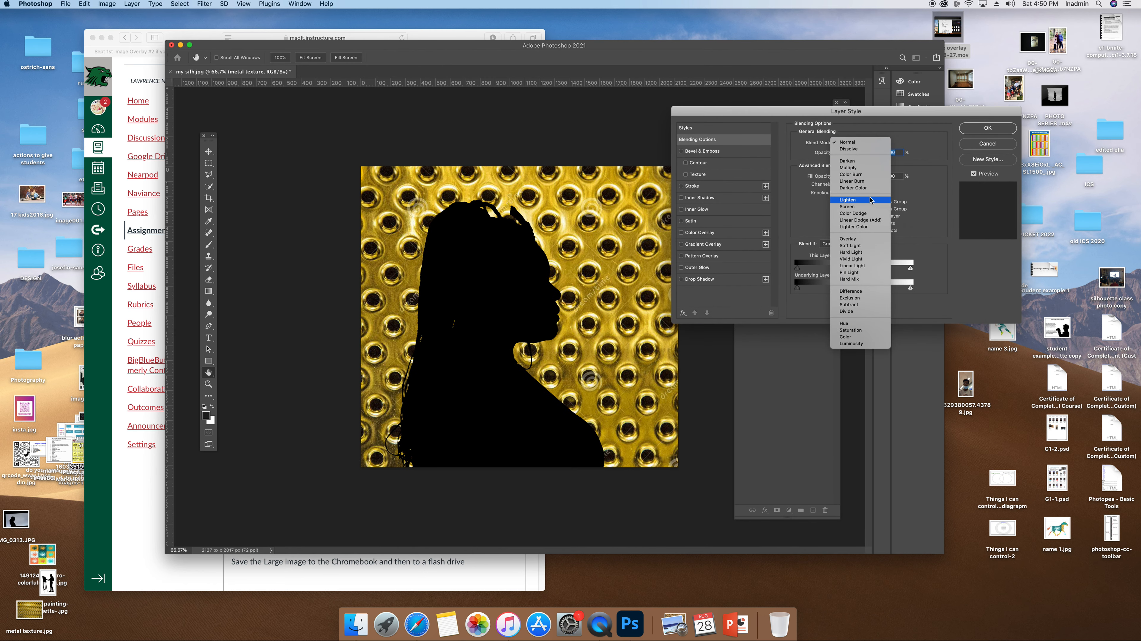
left_click(869, 207)
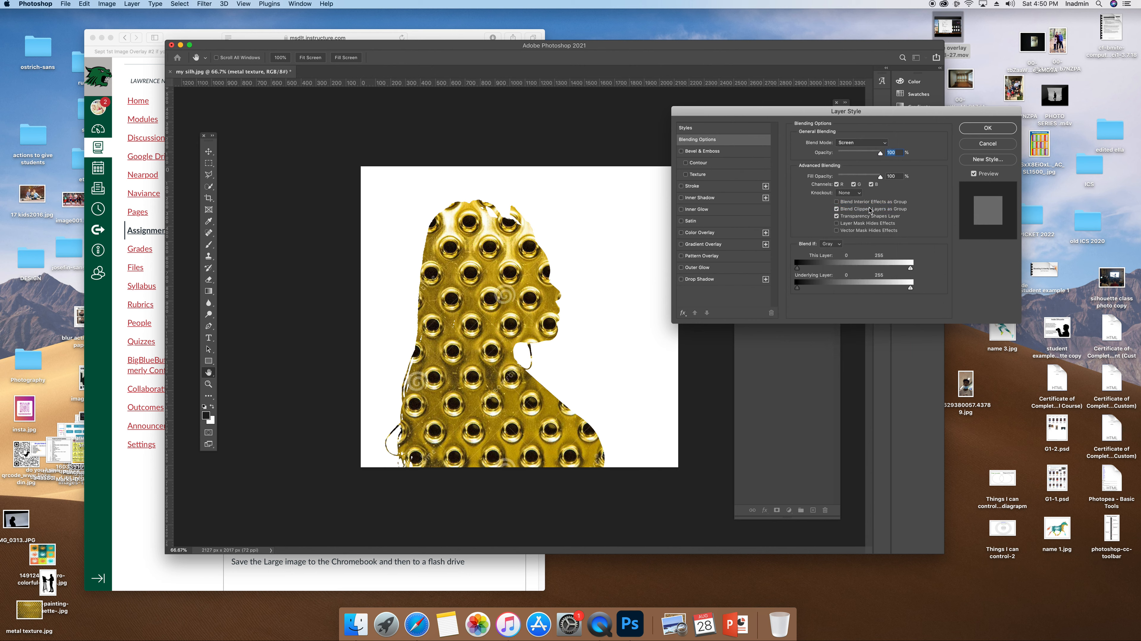
left_click(974, 130)
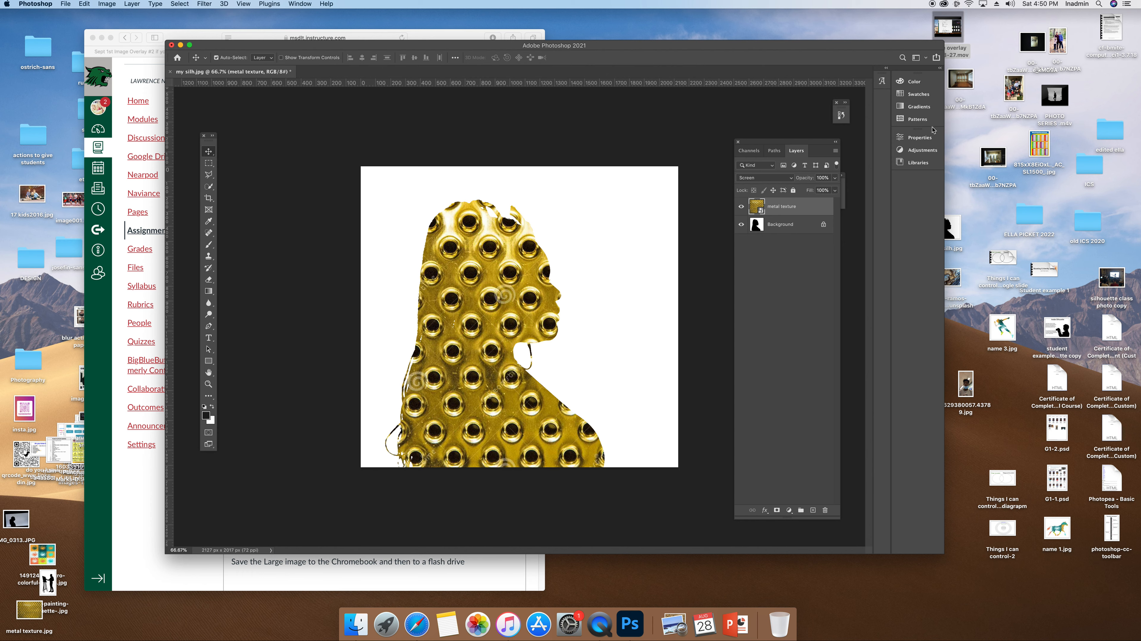
Save a JPEG copy of the overlay to the Desktop on this computer as name silh.jpg, with Maximum quality 11
left_click(65, 5)
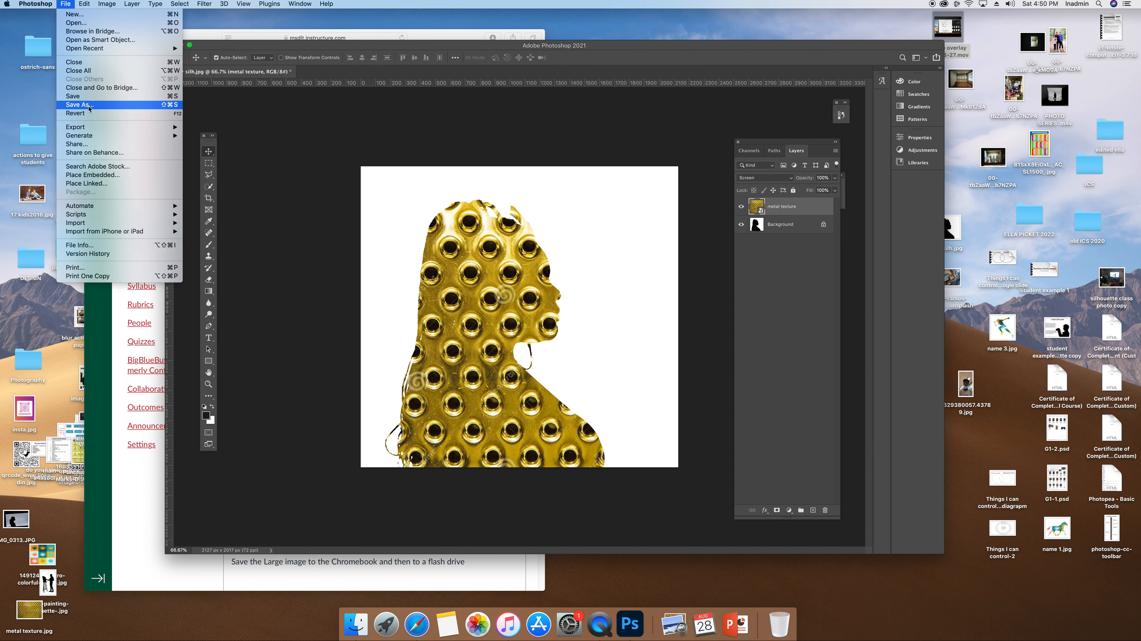
left_click(94, 108)
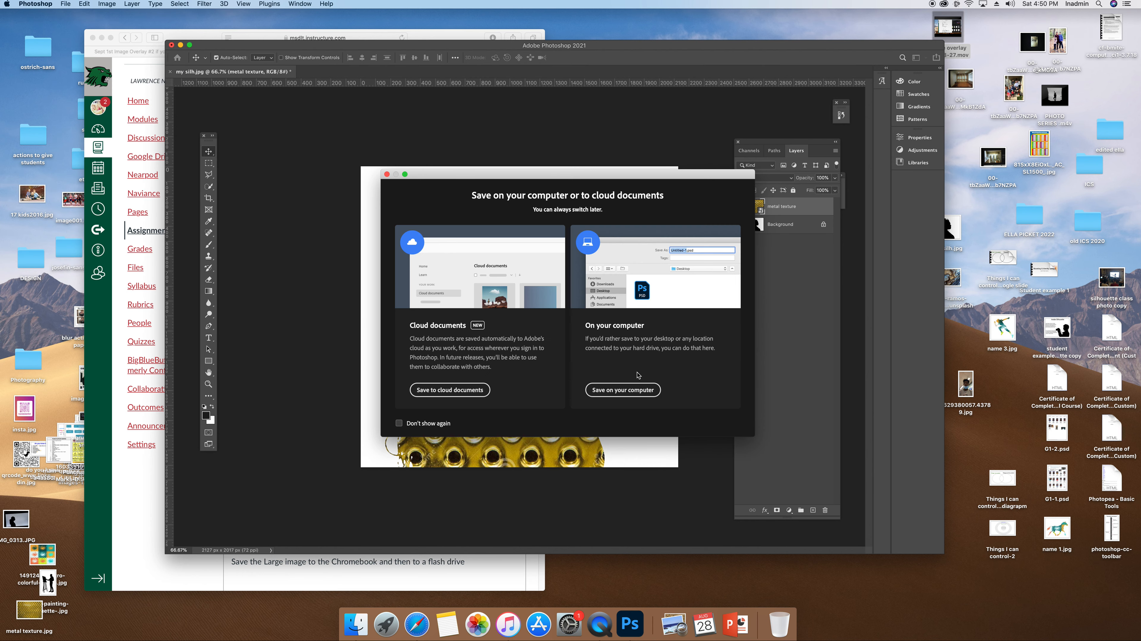
left_click(623, 389)
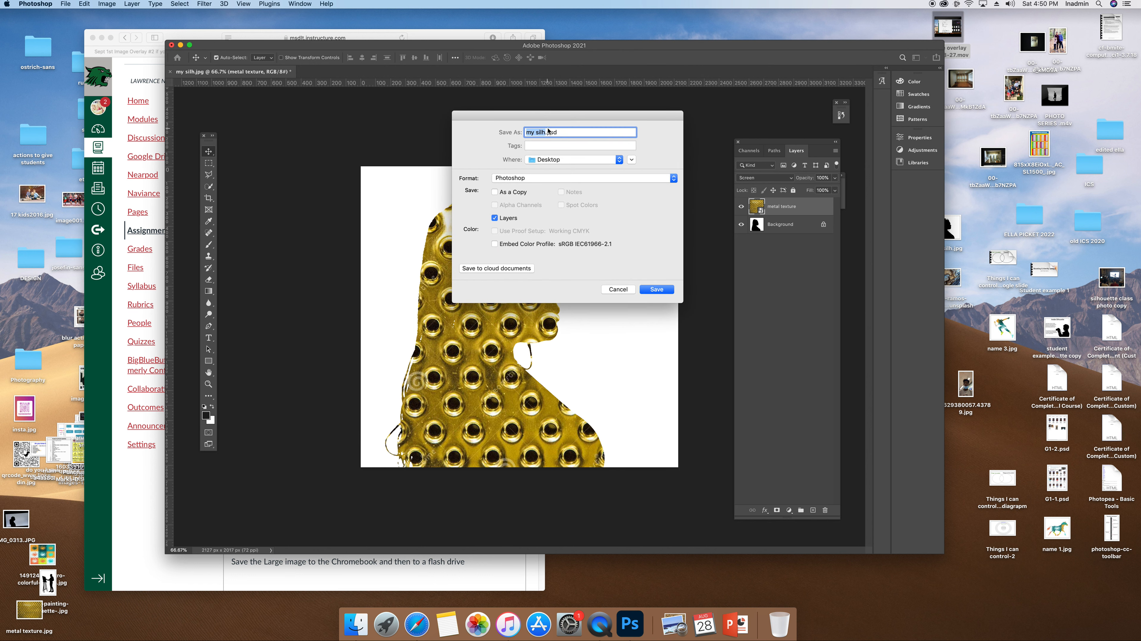
type("name silh")
left_click(531, 178)
left_click(509, 239)
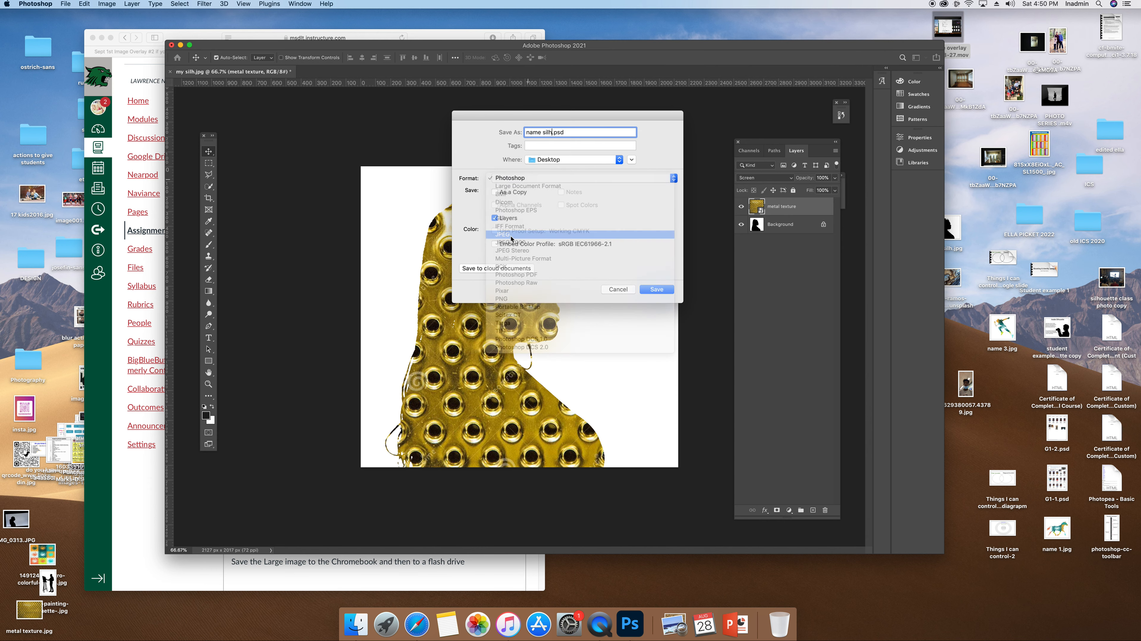
left_click(559, 160)
left_click(558, 161)
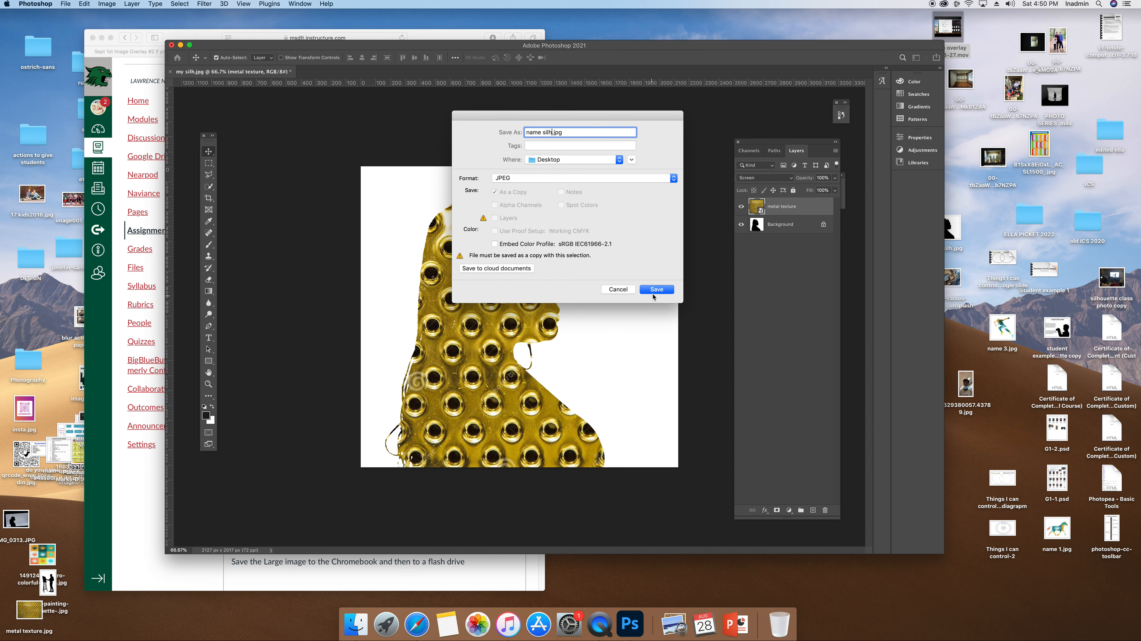
left_click_drag(469, 118, 325, 121)
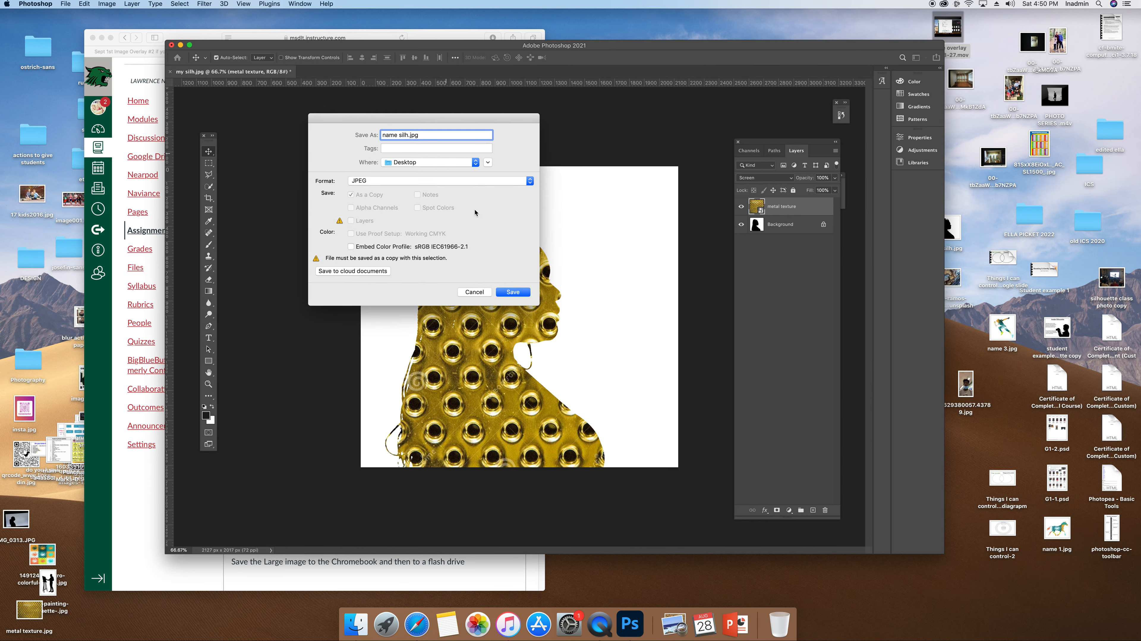
left_click(501, 294)
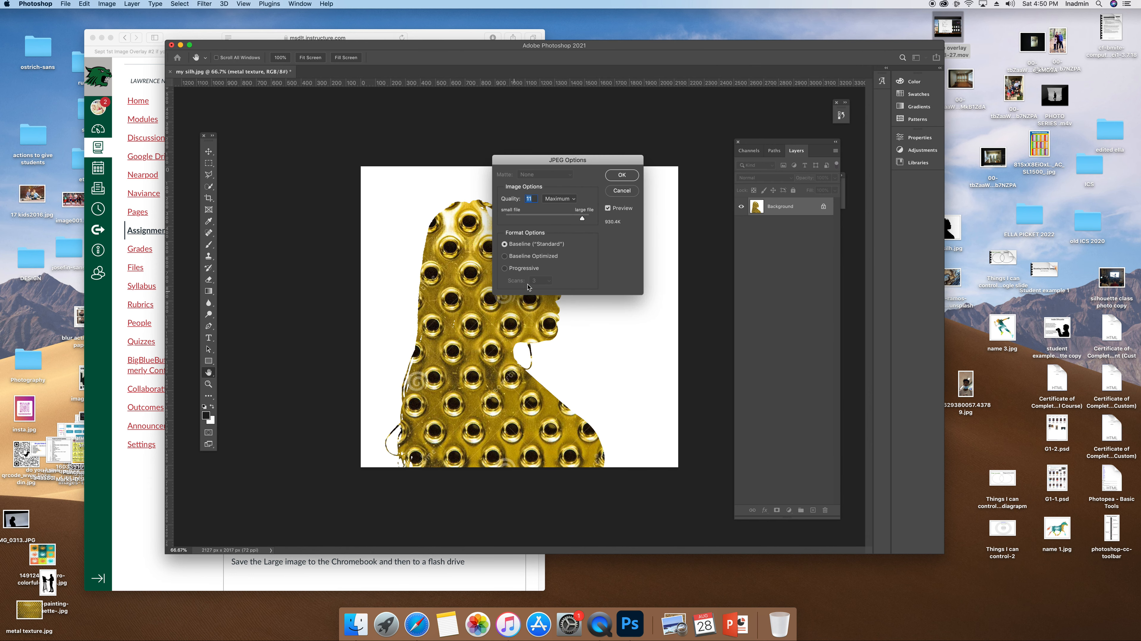
left_click(621, 178)
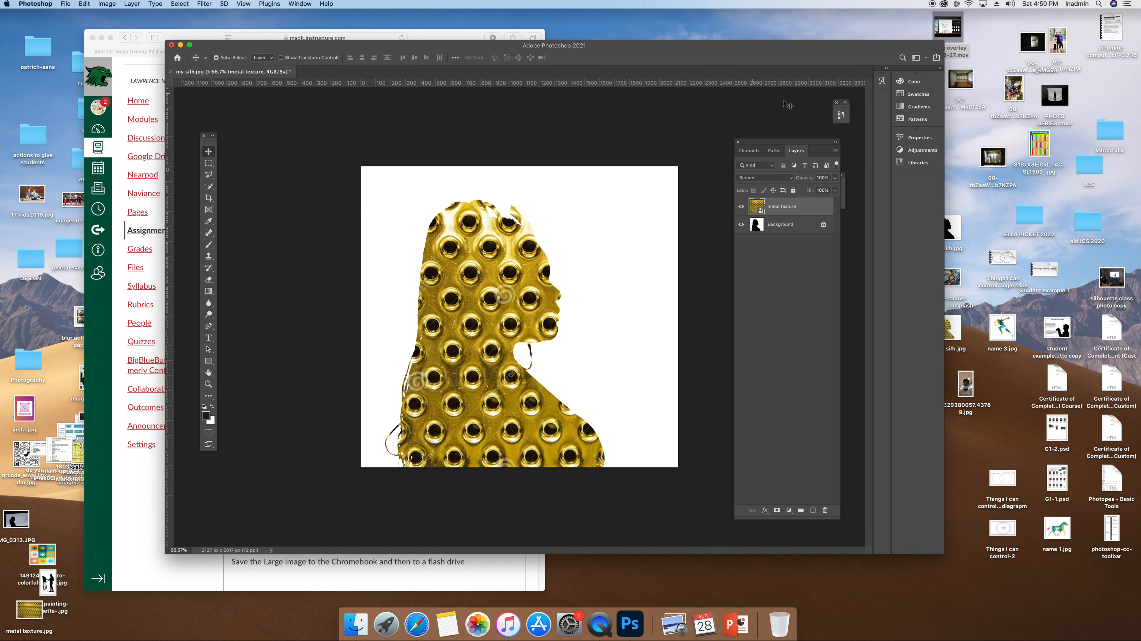
Return to the Image Overlay #2 assignment page in Safari, widen the browser window and switch the page to Student View
left_click_drag(228, 46, 548, 67)
left_click(426, 36)
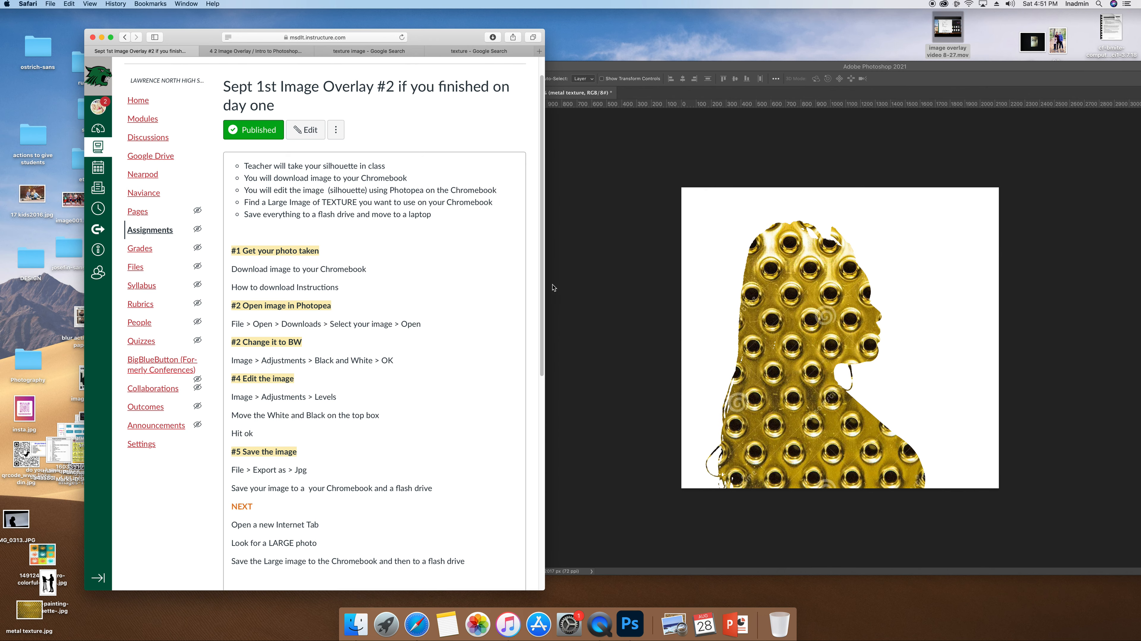
left_click_drag(545, 288, 834, 302)
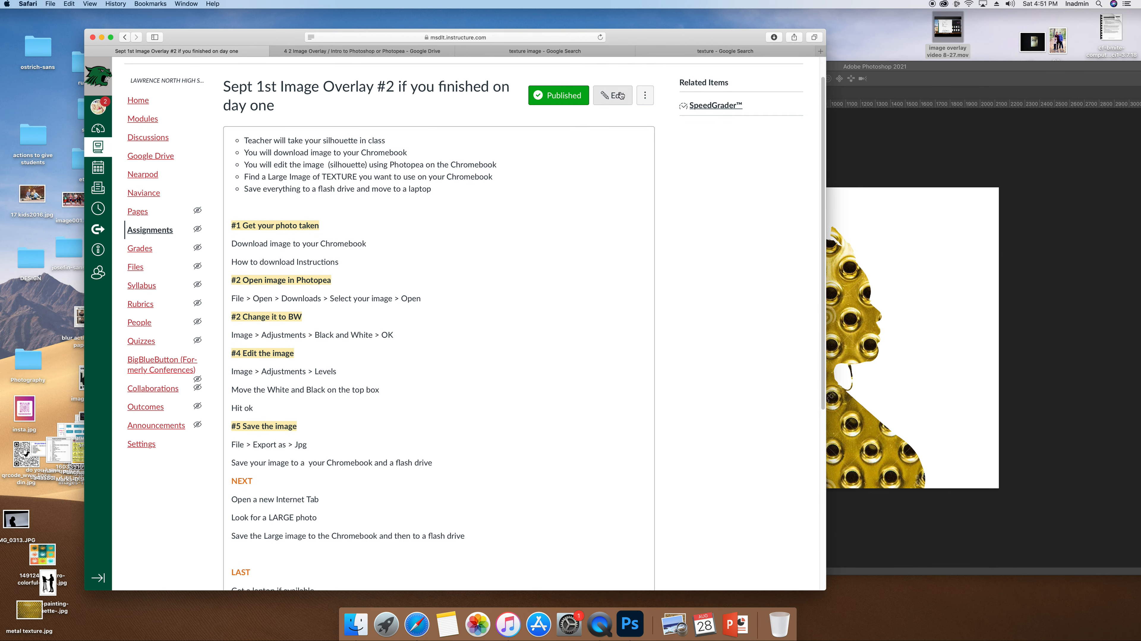
scroll(625, 154, "down", 5)
scroll(626, 155, "up", 6)
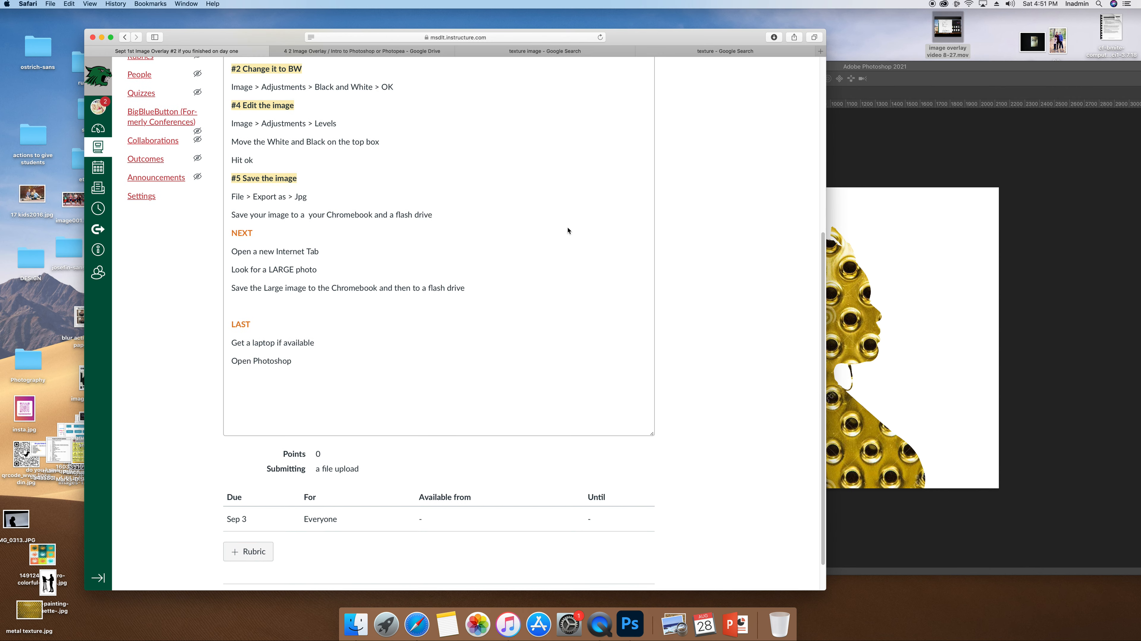
scroll(567, 230, "up", 6)
left_click(773, 80)
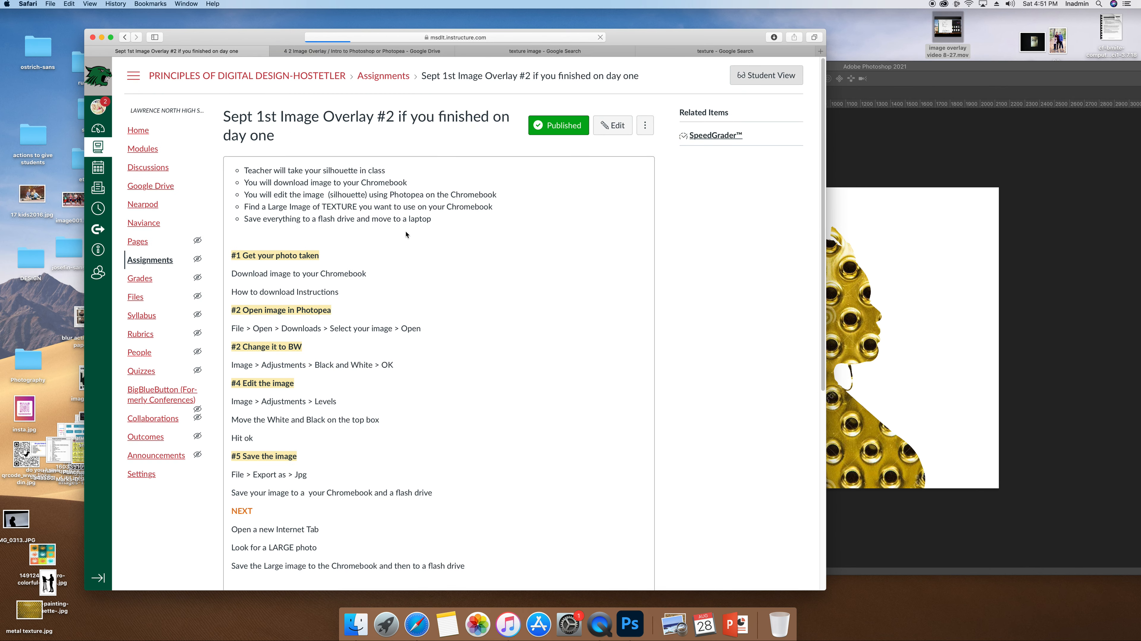
left_click_drag(676, 44, 614, 42)
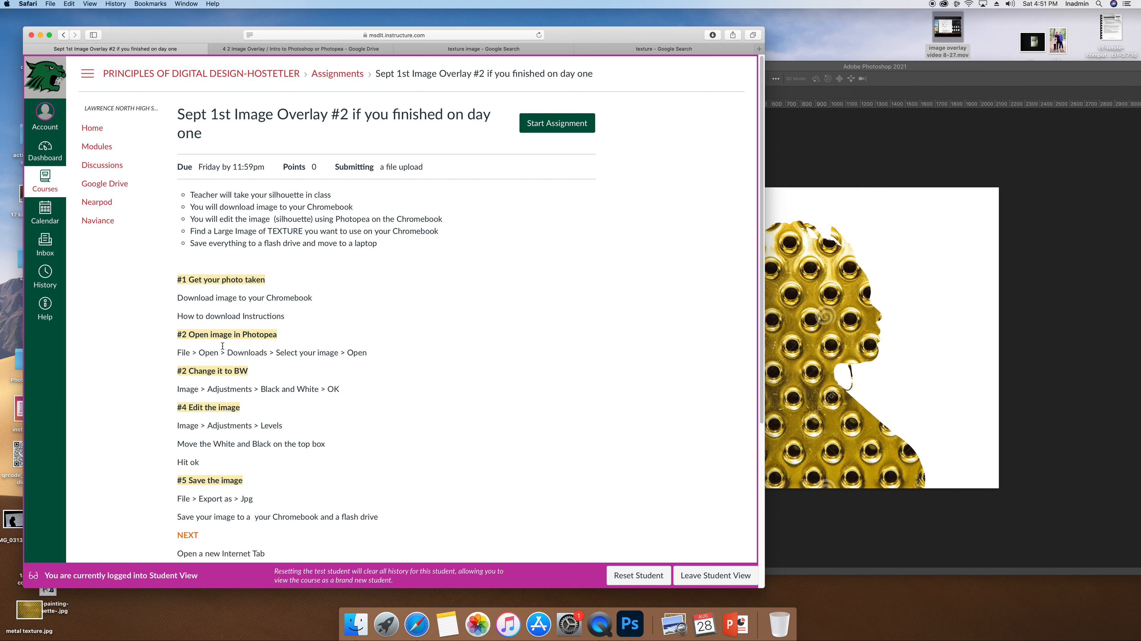
Start the assignment, choose name silh.jpg from the Desktop as the file upload and submit it
left_click(552, 125)
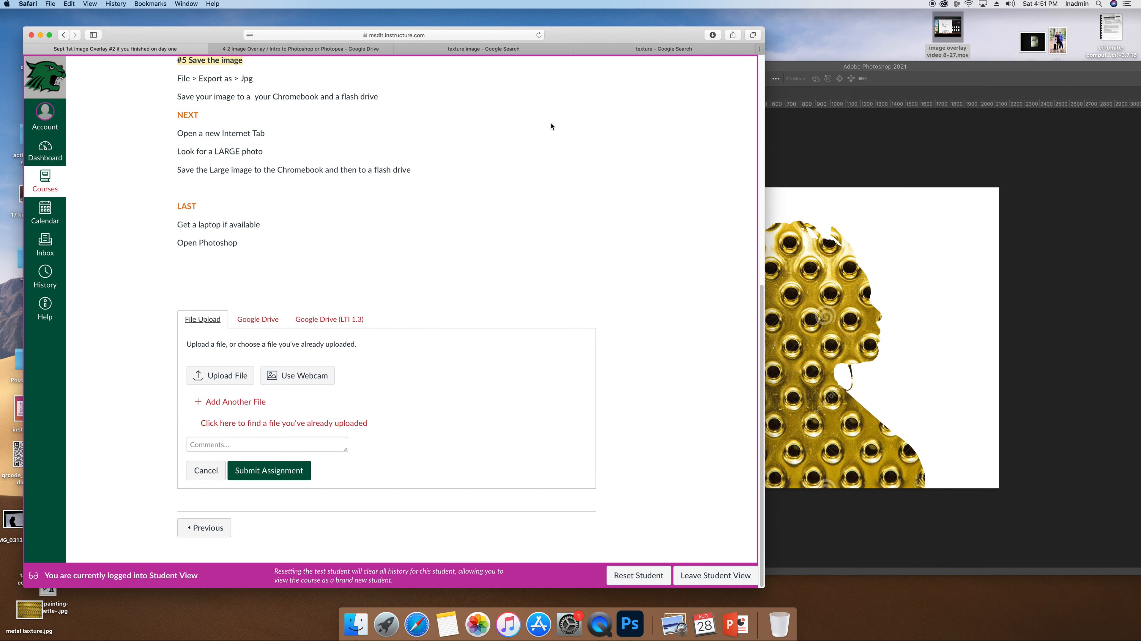
left_click(220, 375)
left_click(207, 376)
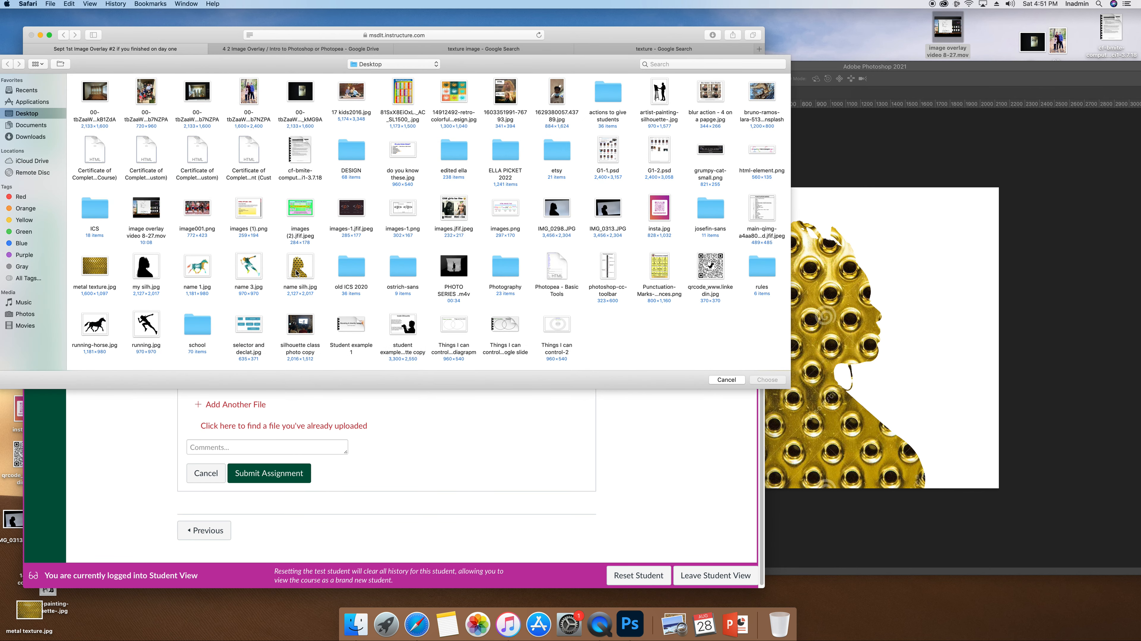
left_click(297, 273)
left_click(767, 379)
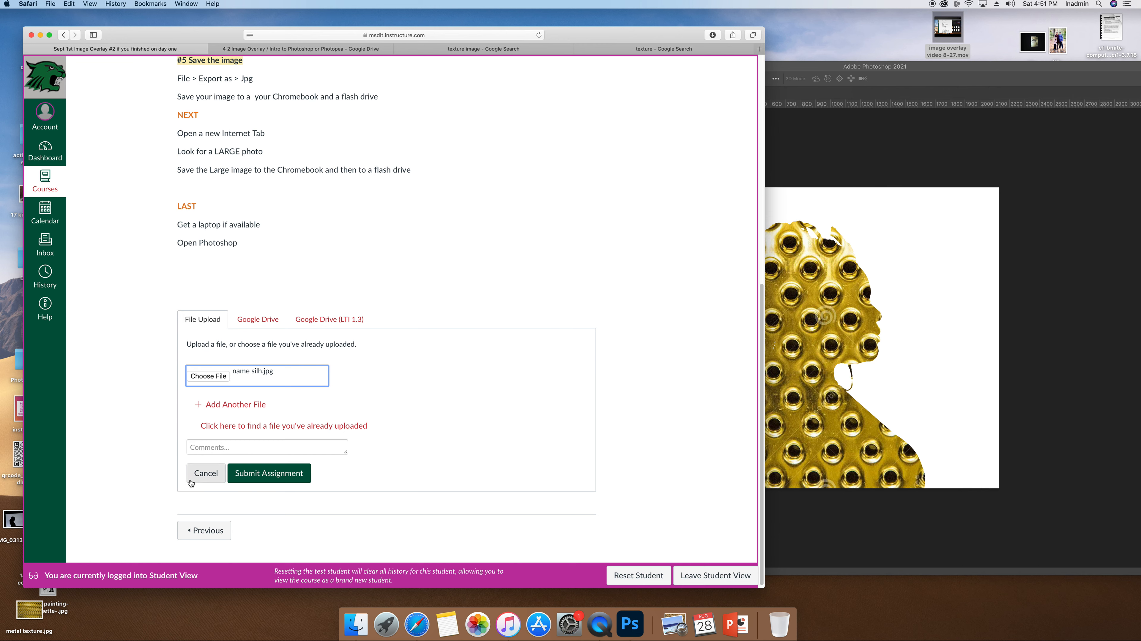
left_click(276, 473)
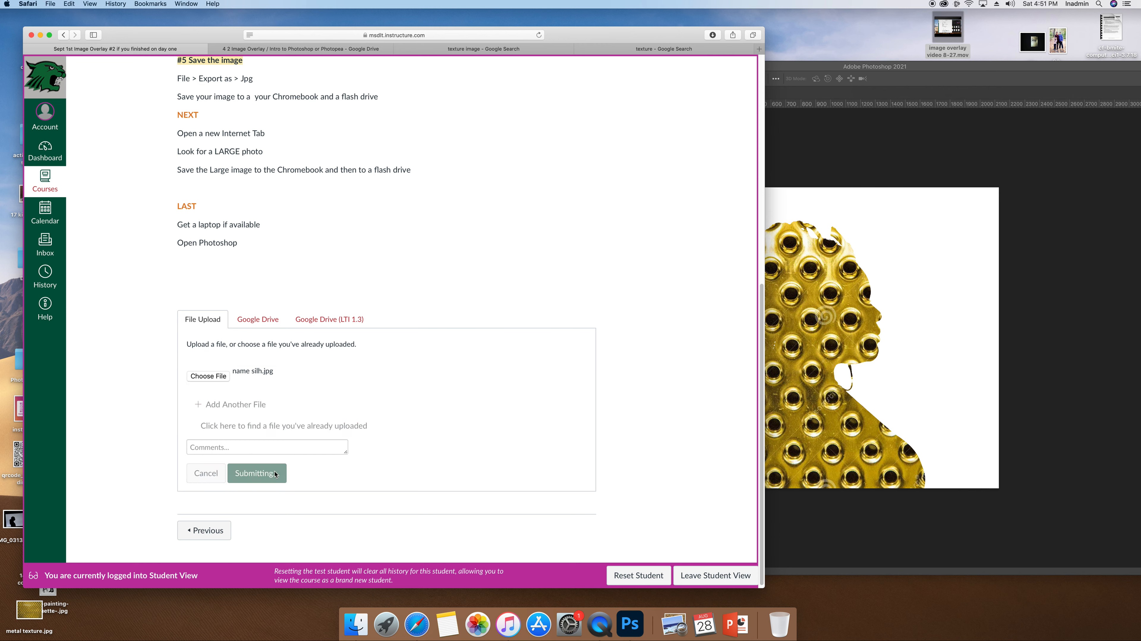